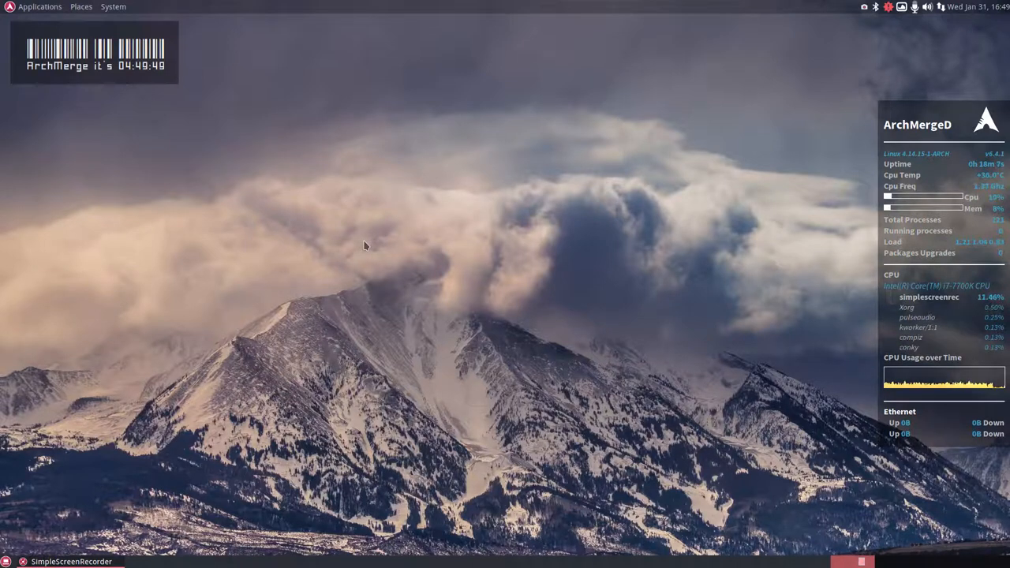
- Briefly open a terminal and the Applications menu, closing each again
{"action": "key", "text": "ctrl+alt+t"}
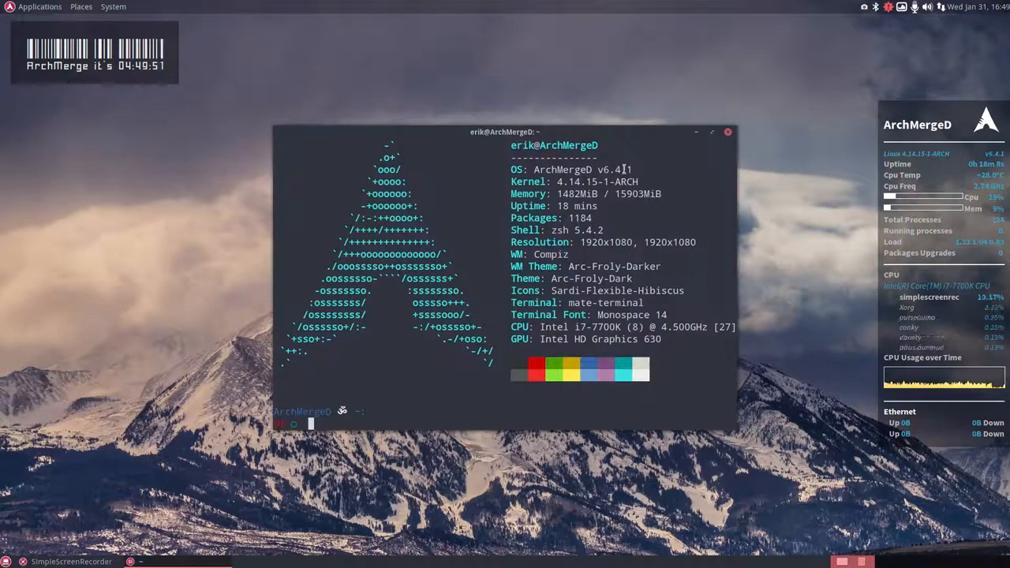
{"action": "left_click", "coordinate": [728, 132]}
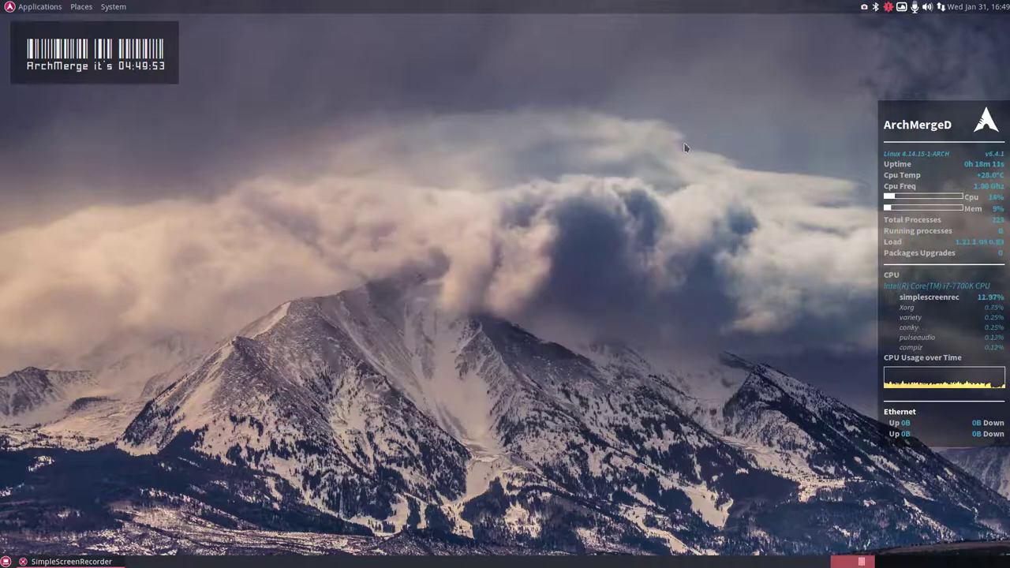
{"action": "left_click", "coordinate": [10, 9]}
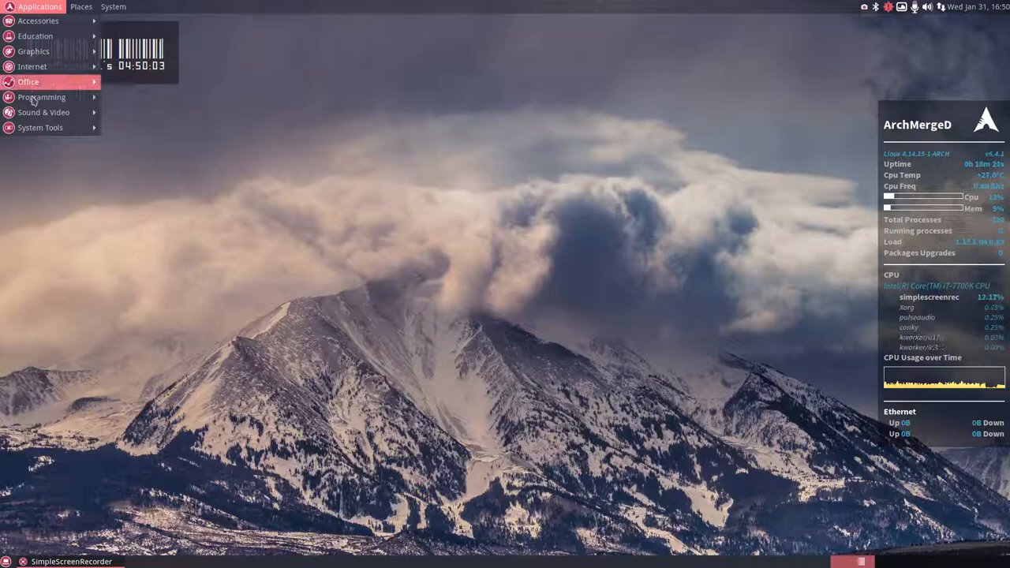
{"action": "left_click", "coordinate": [306, 118]}
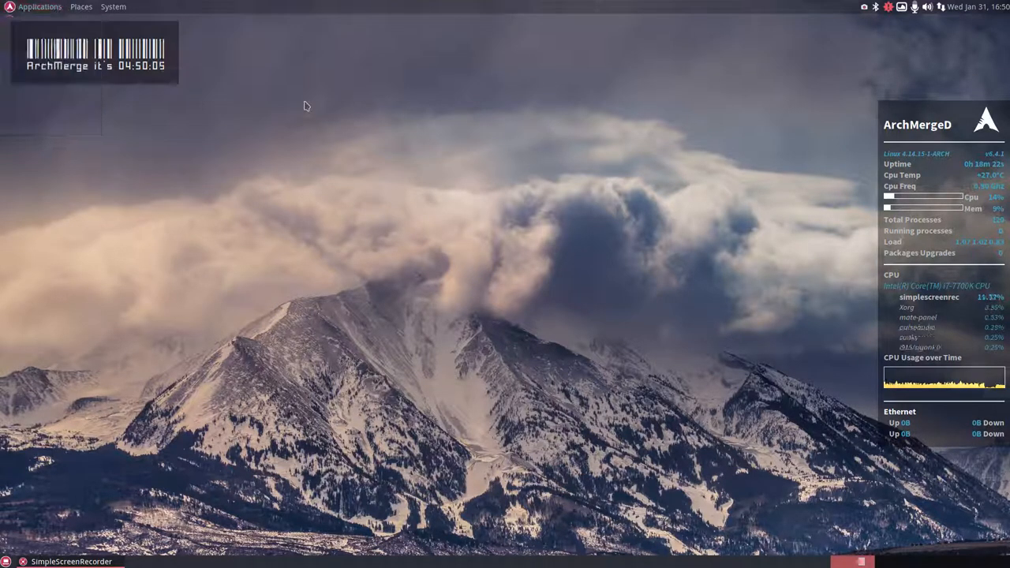
{"action": "right_click", "coordinate": [328, 11]}
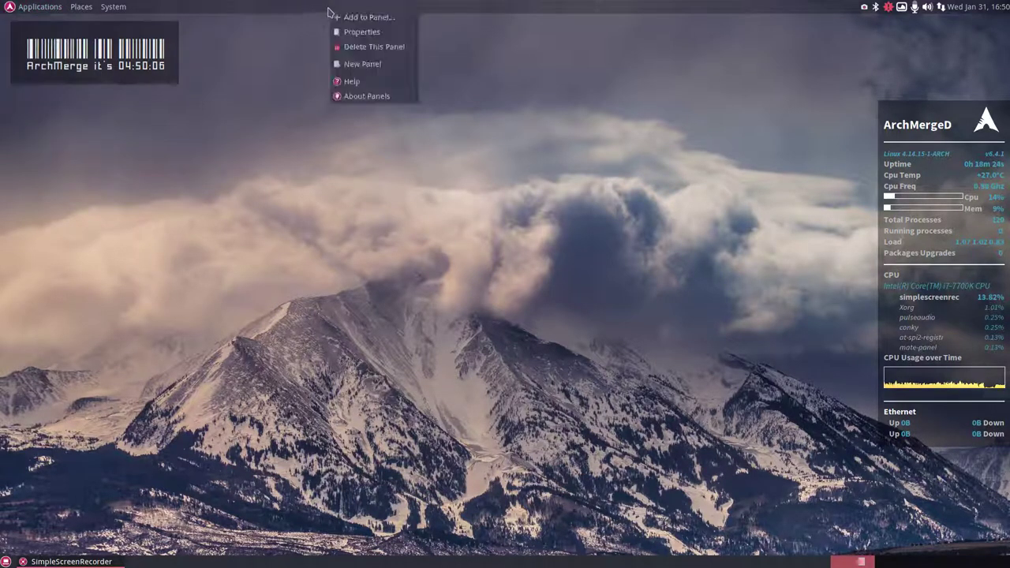
{"action": "left_click", "coordinate": [367, 16]}
{"action": "type", "text": "m"}
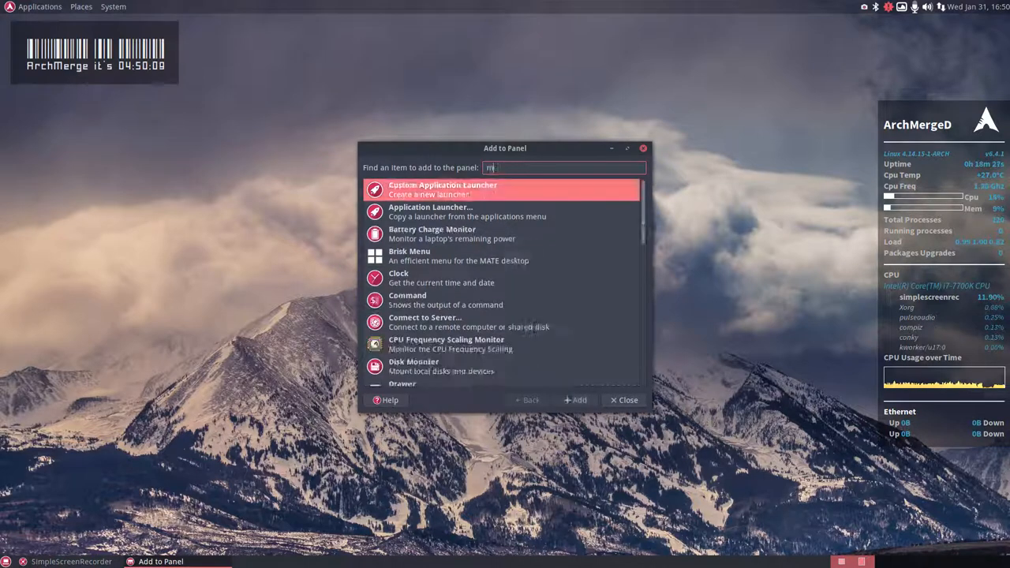
{"action": "type", "text": "enu"}
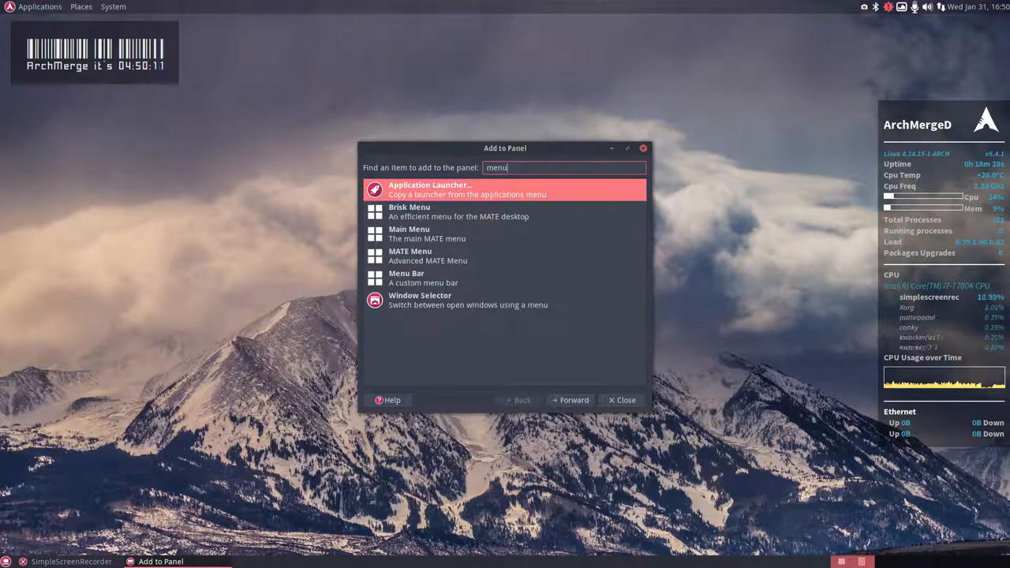
{"action": "left_click", "coordinate": [429, 284]}
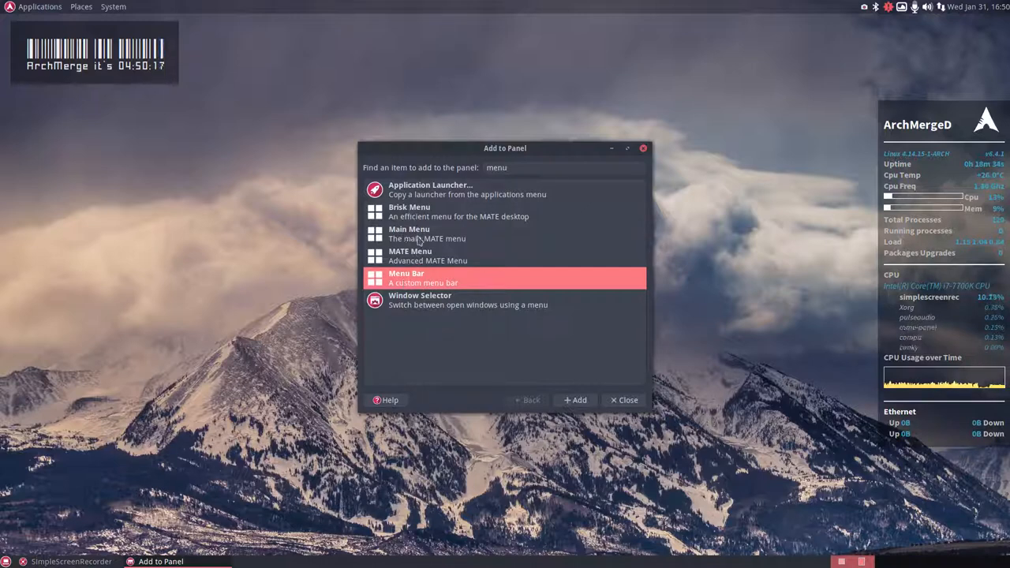
{"action": "double_click", "coordinate": [416, 284]}
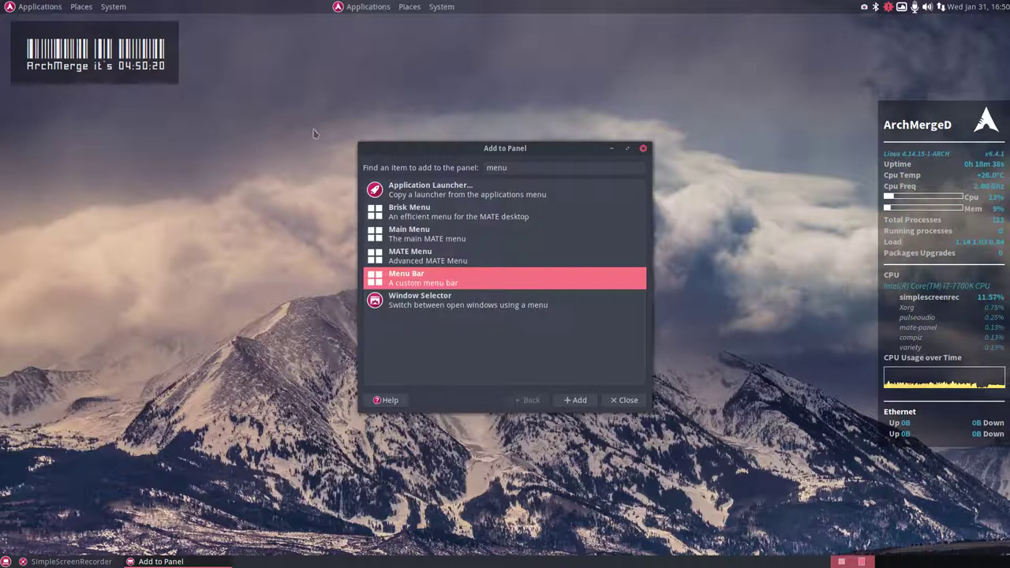
{"action": "left_click", "coordinate": [23, 7]}
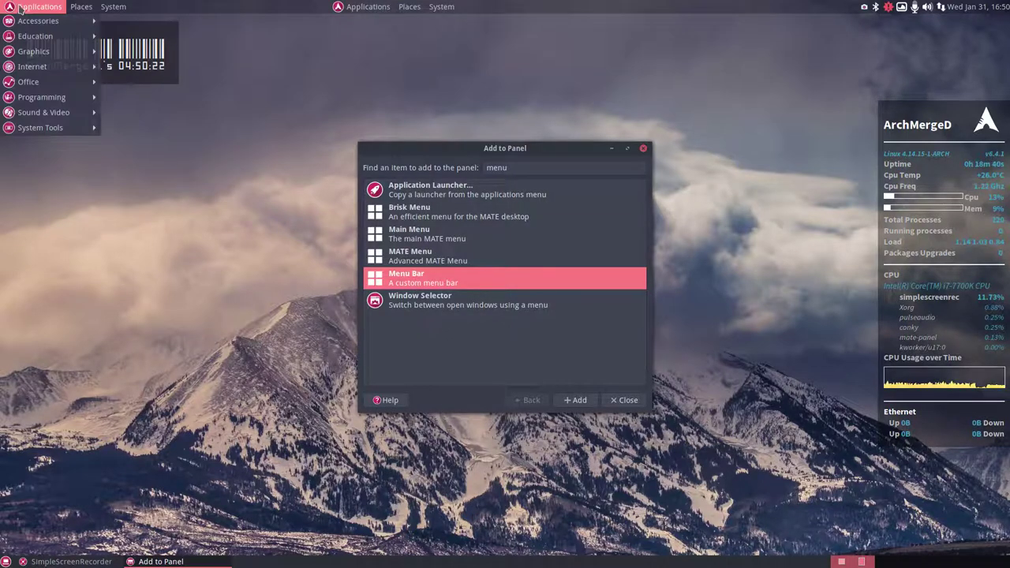
{"action": "left_click", "coordinate": [362, 5]}
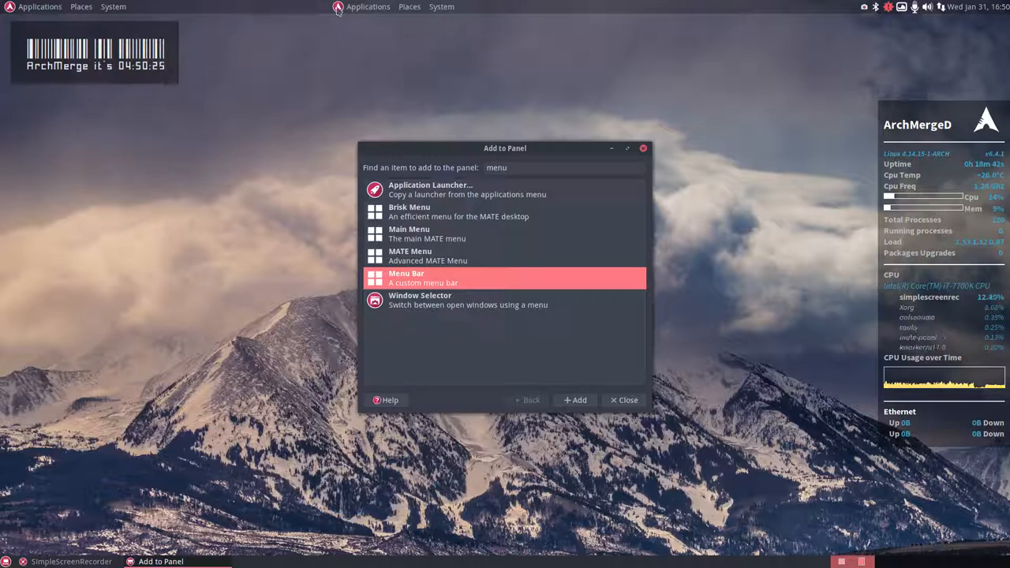
{"action": "right_click", "coordinate": [337, 8]}
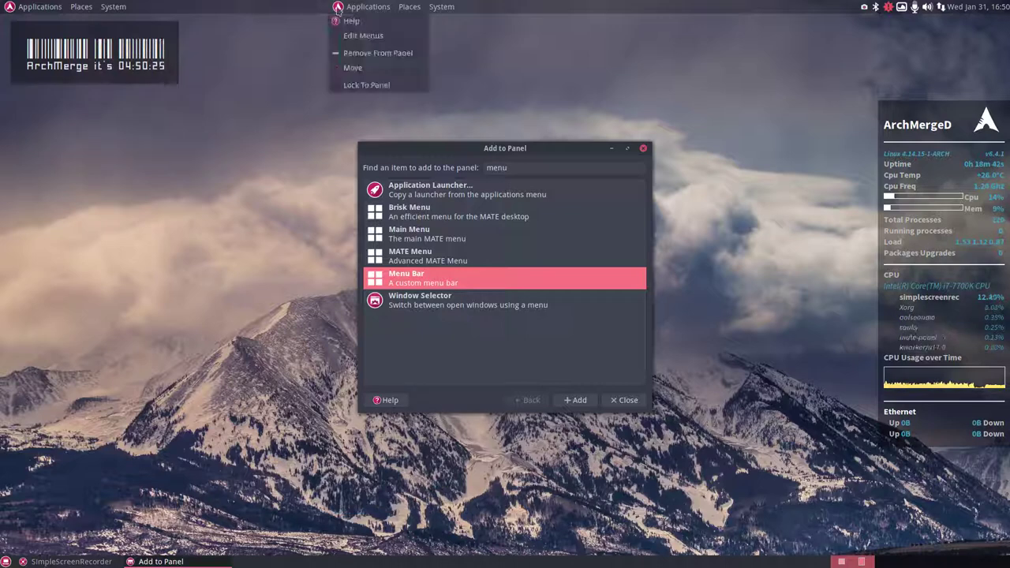
{"action": "left_click", "coordinate": [371, 53]}
{"action": "left_click", "coordinate": [627, 400]}
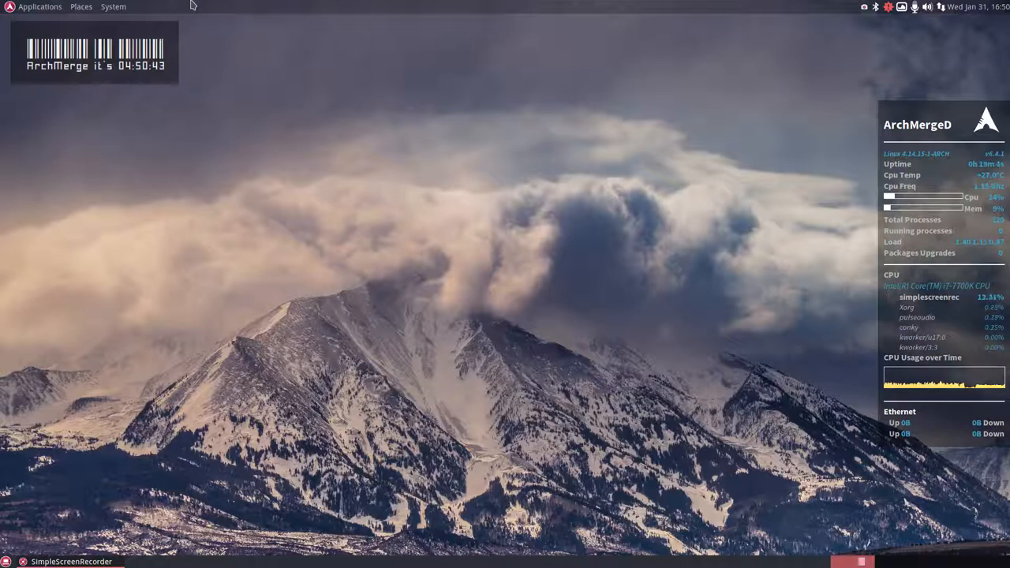
- From the home folder with hidden files shown, open ~/.config/dconf/user in Sublime Text
{"action": "left_click", "coordinate": [81, 6]}
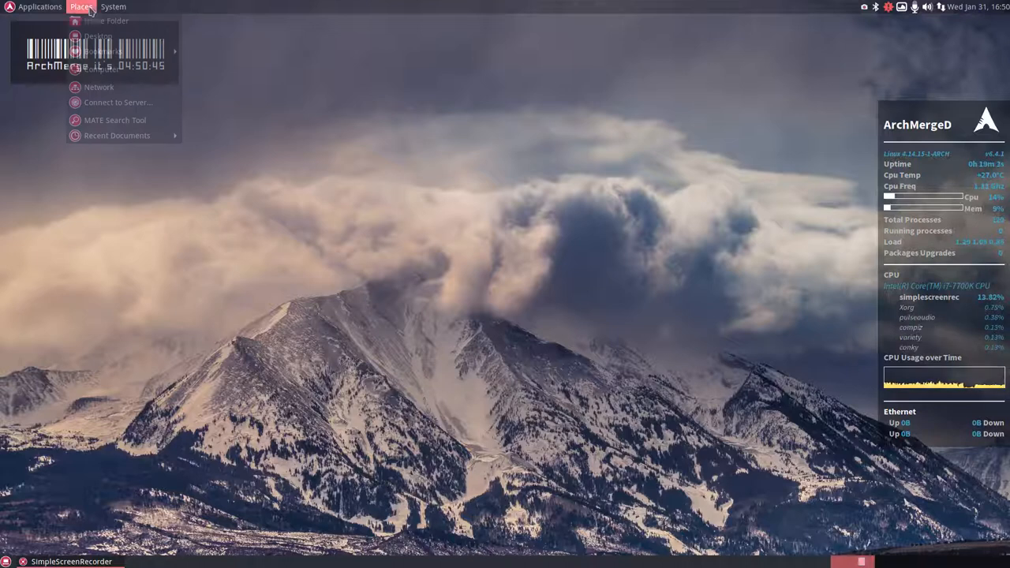
{"action": "left_click", "coordinate": [106, 21]}
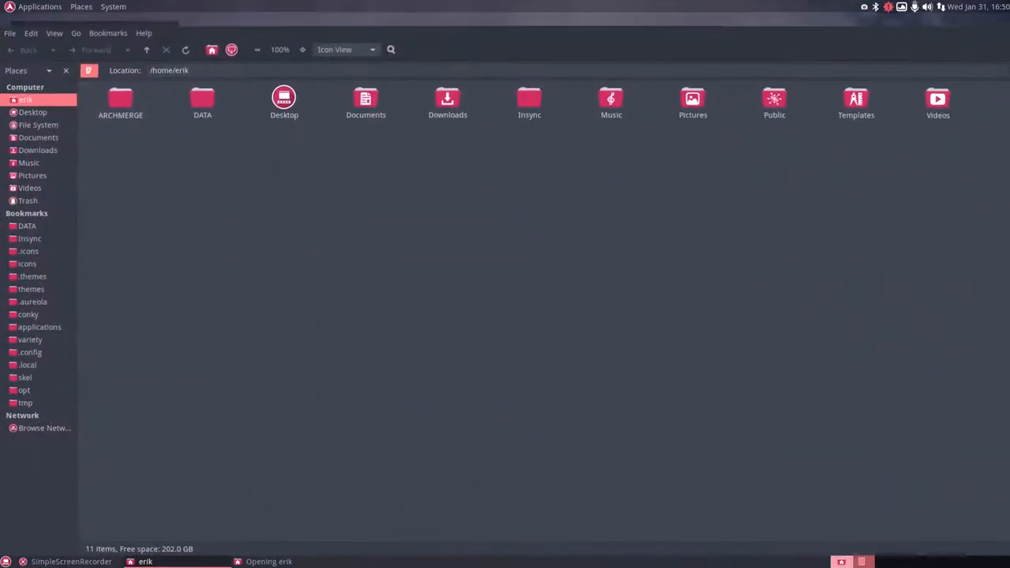
{"action": "key", "text": "ctrl+h"}
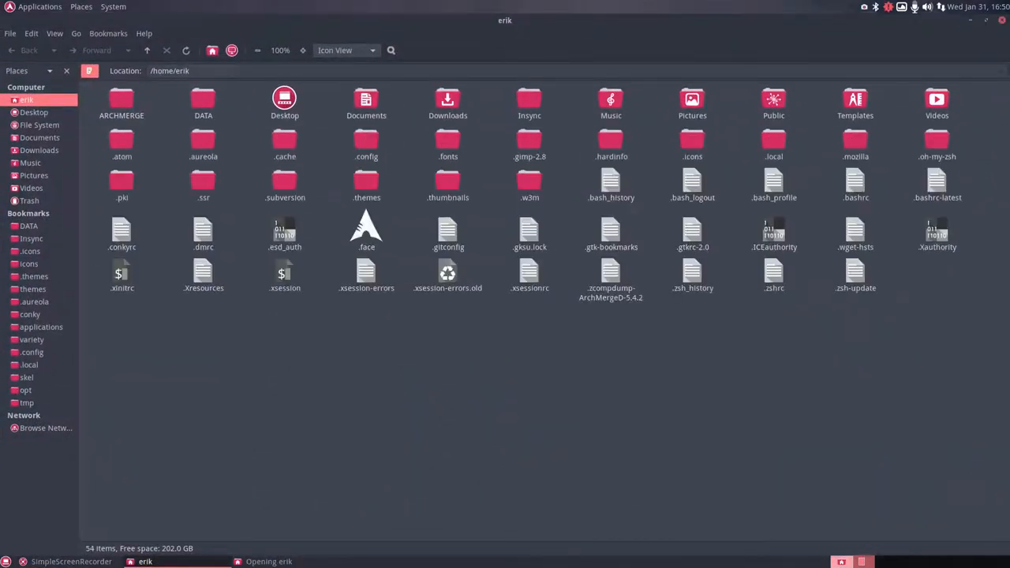
{"action": "double_click", "coordinate": [366, 140]}
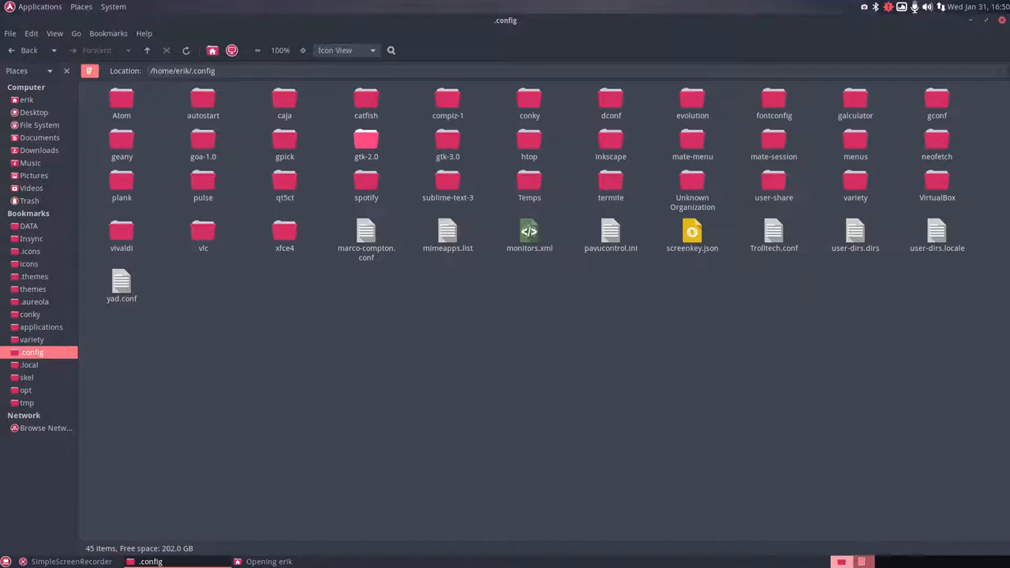
{"action": "double_click", "coordinate": [611, 99]}
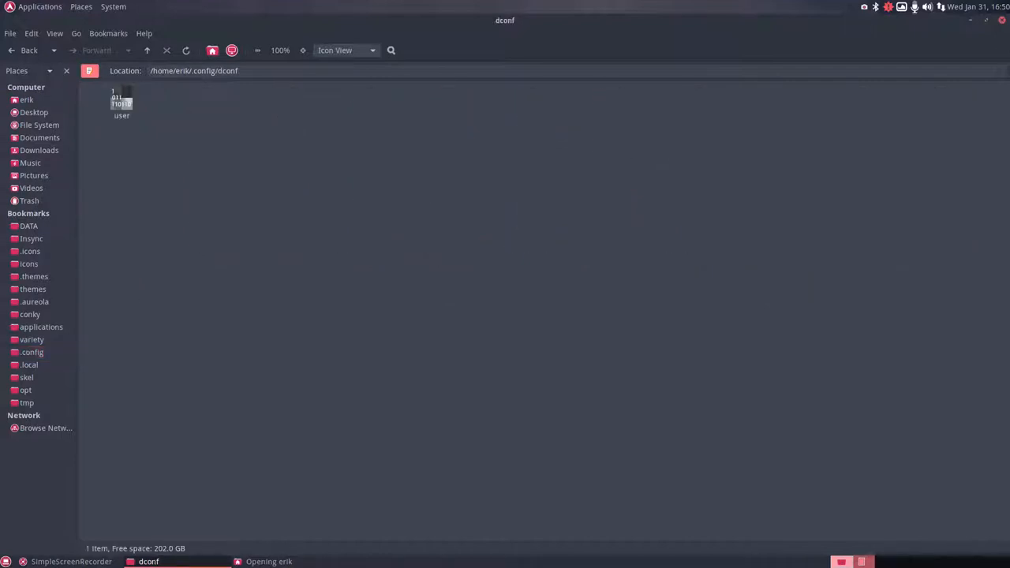
{"action": "left_click", "coordinate": [122, 101]}
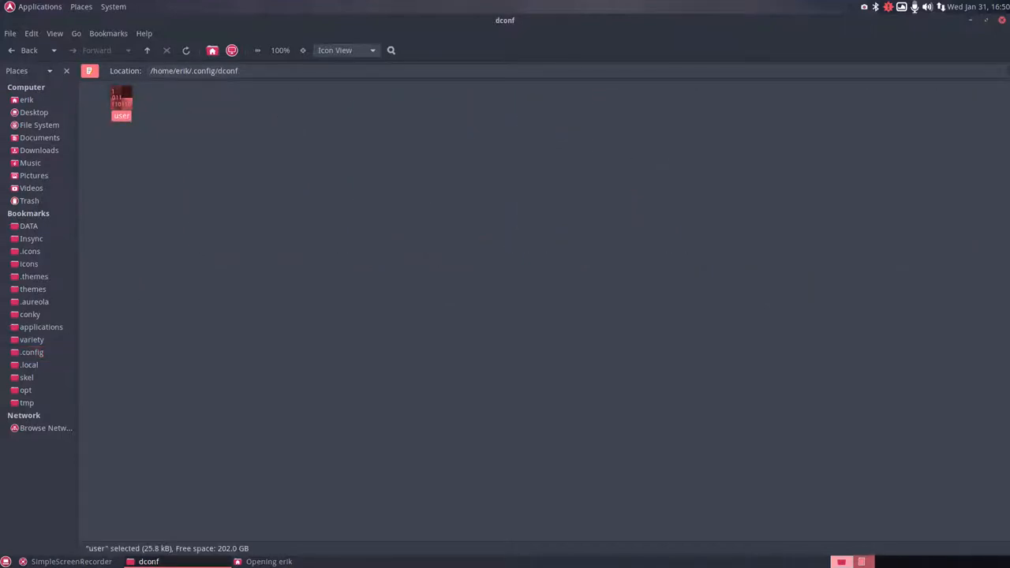
{"action": "double_click", "coordinate": [122, 101]}
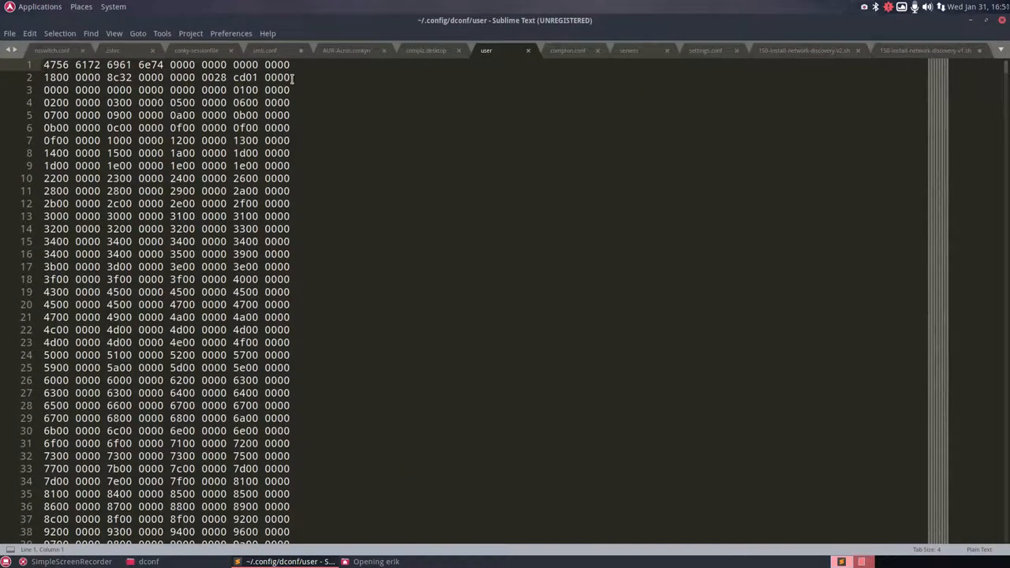
- Close all Sublime Text files without saving, then close the editor and the Caja dconf window
{"action": "left_click", "coordinate": [10, 34]}
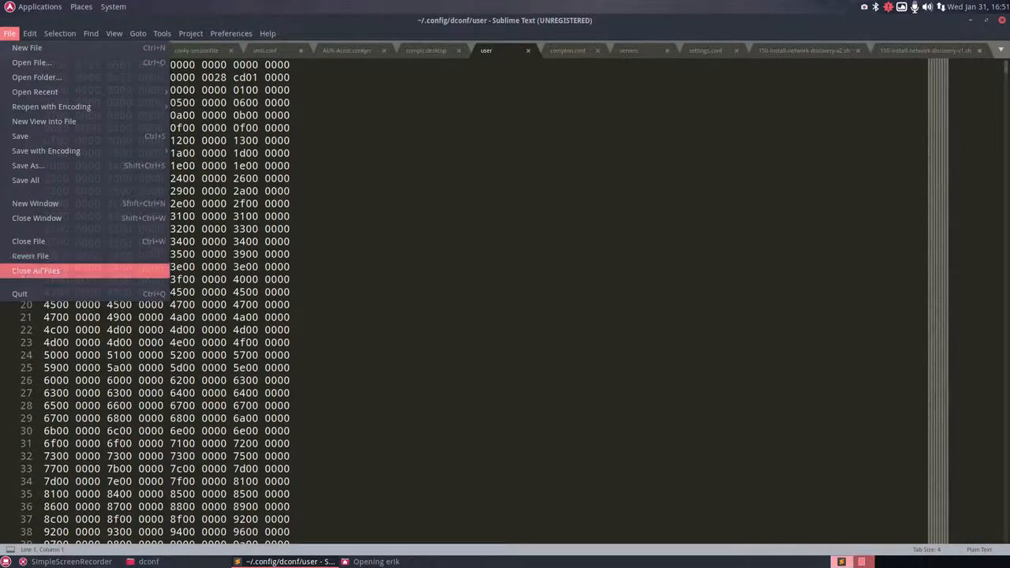
{"action": "left_click", "coordinate": [31, 267]}
{"action": "left_click", "coordinate": [424, 320]}
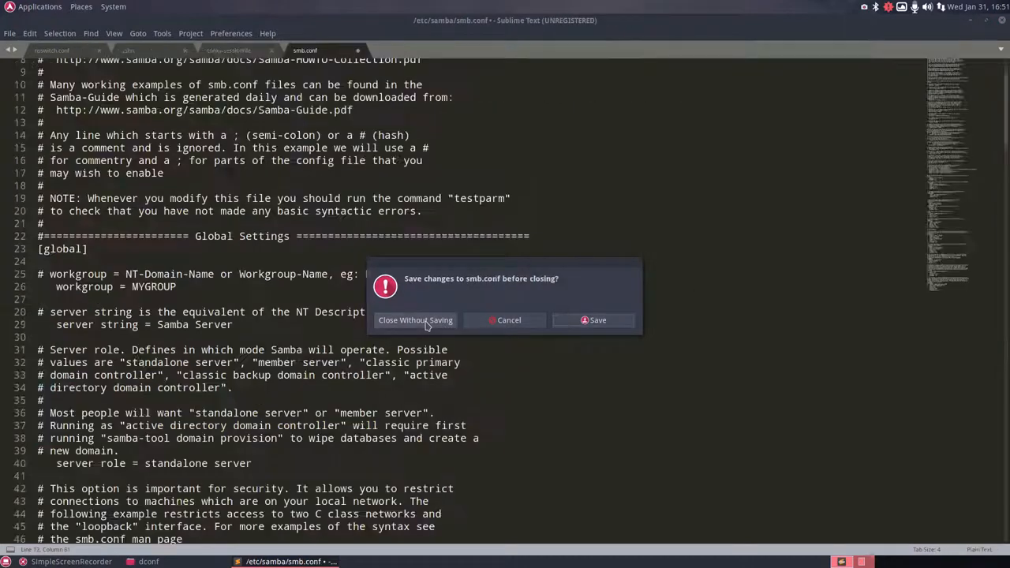
{"action": "left_click", "coordinate": [1001, 19]}
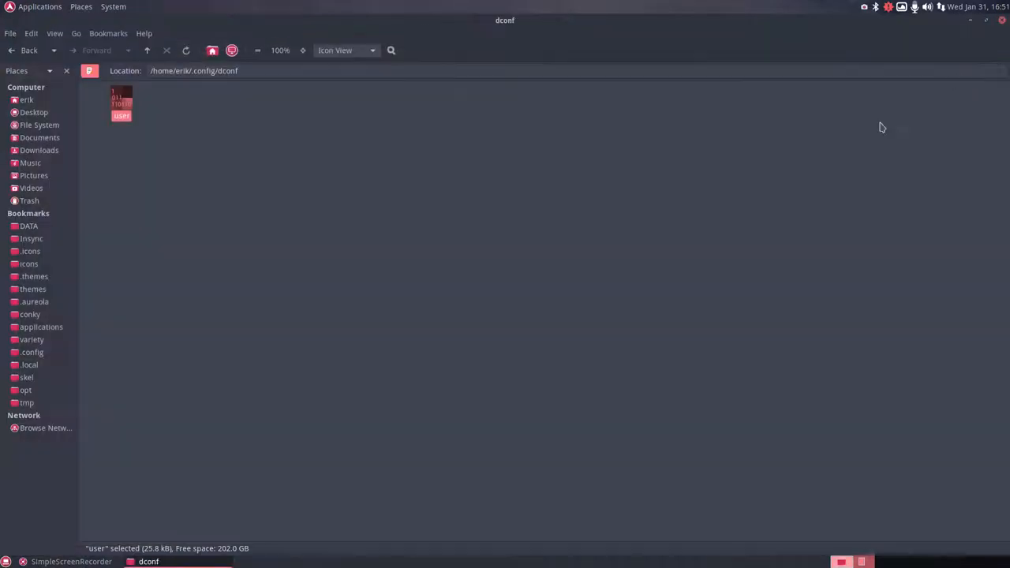
{"action": "left_click", "coordinate": [1001, 23]}
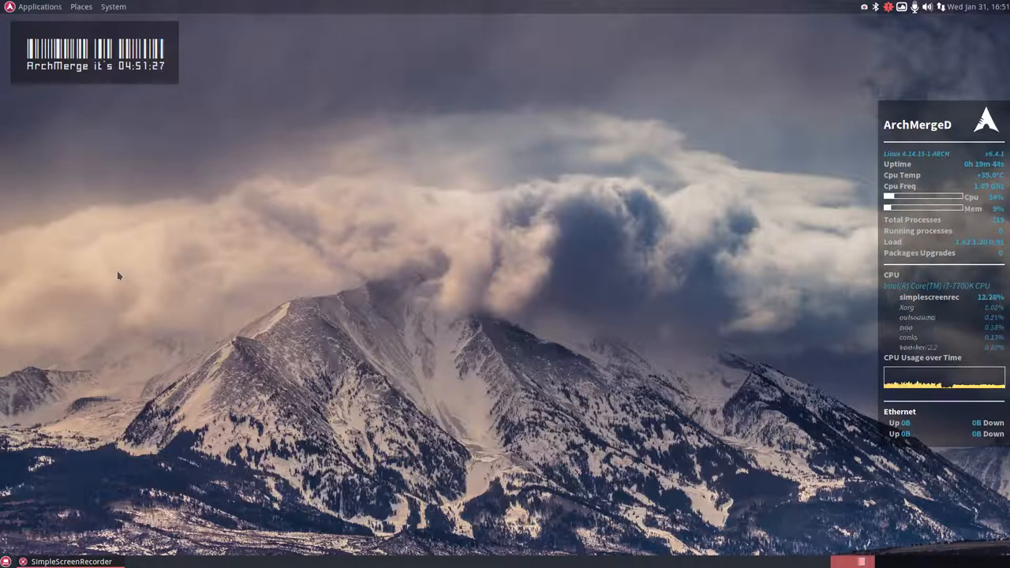
- In a terminal, run sudo pacman -S dconf-editor, confirm the reinstall, and close the terminal
{"action": "key", "text": "ctrl+alt+t"}
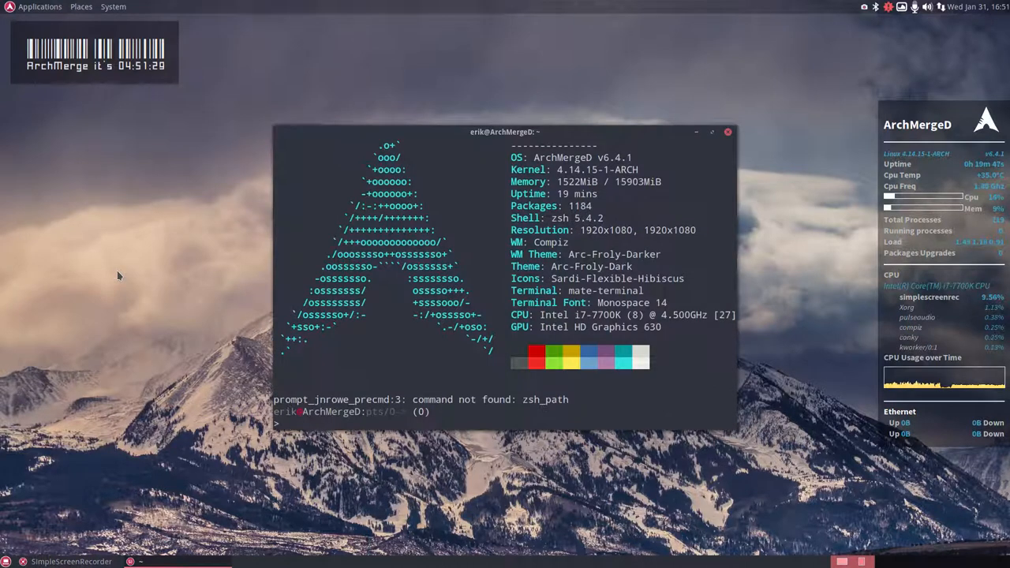
{"action": "type", "text": "sudo "}
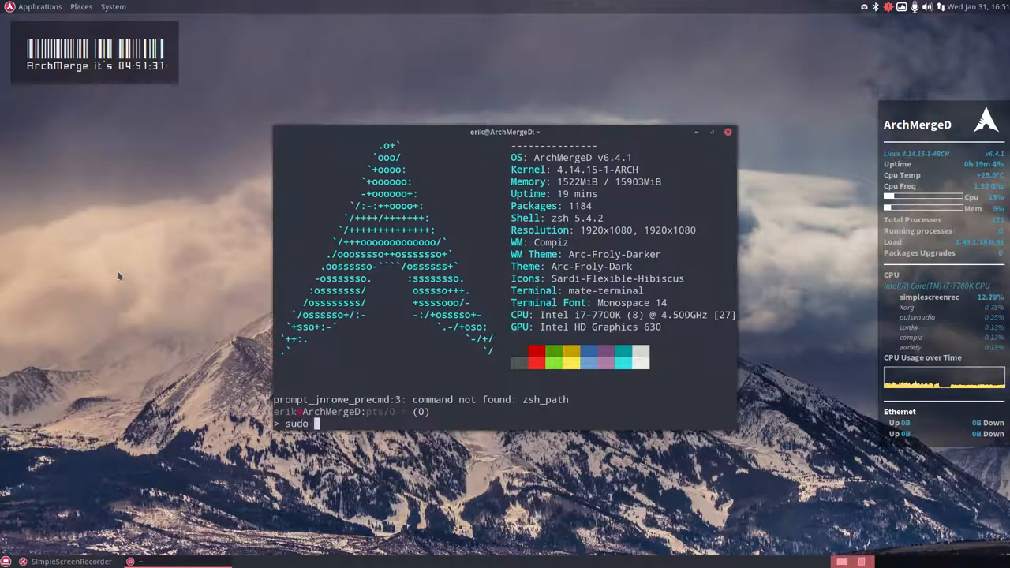
{"action": "type", "text": "p"}
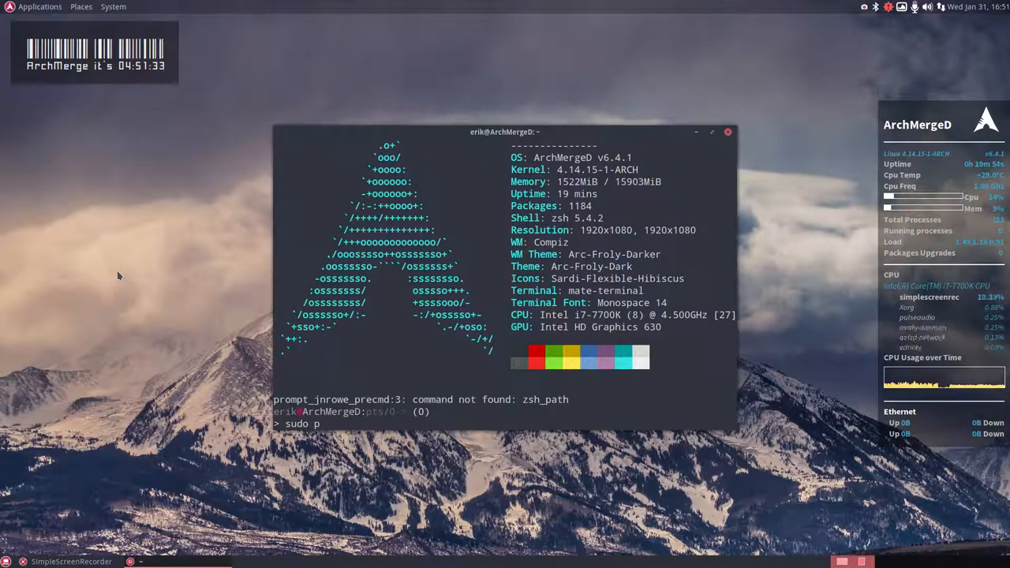
{"action": "type", "text": "acm"}
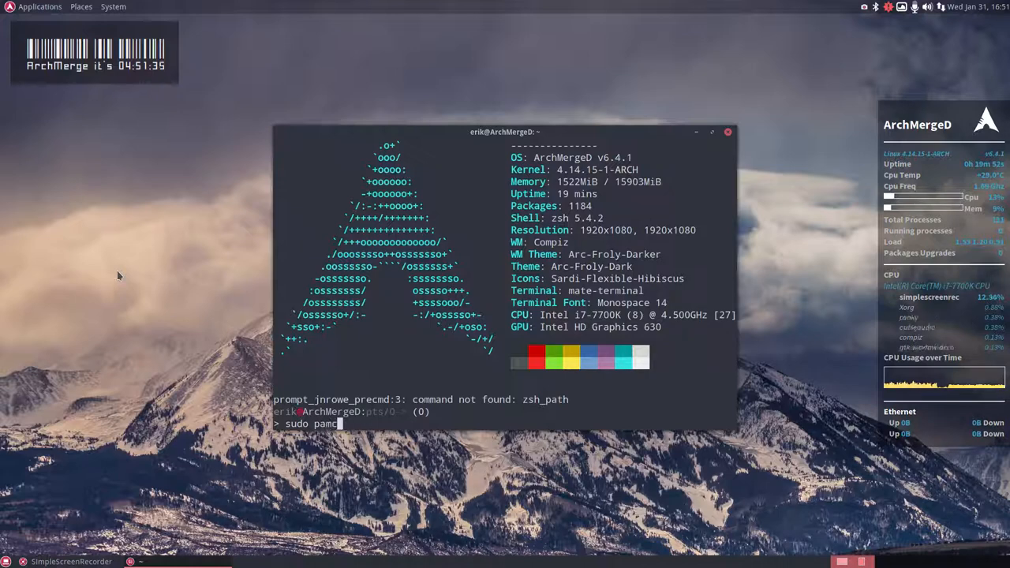
{"action": "type", "text": "an -S "}
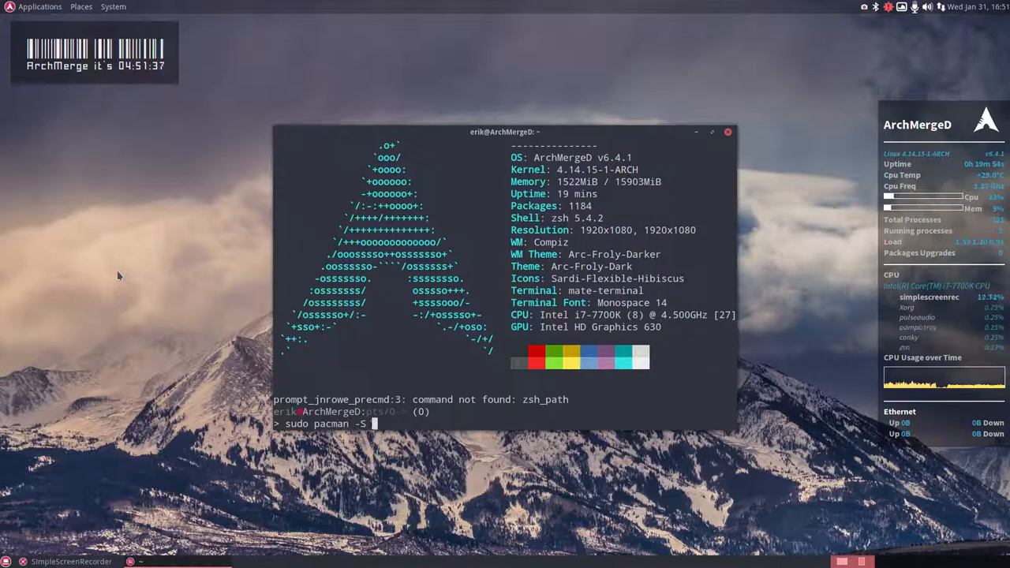
{"action": "type", "text": "dconf"}
{"action": "key", "text": "Tab"}
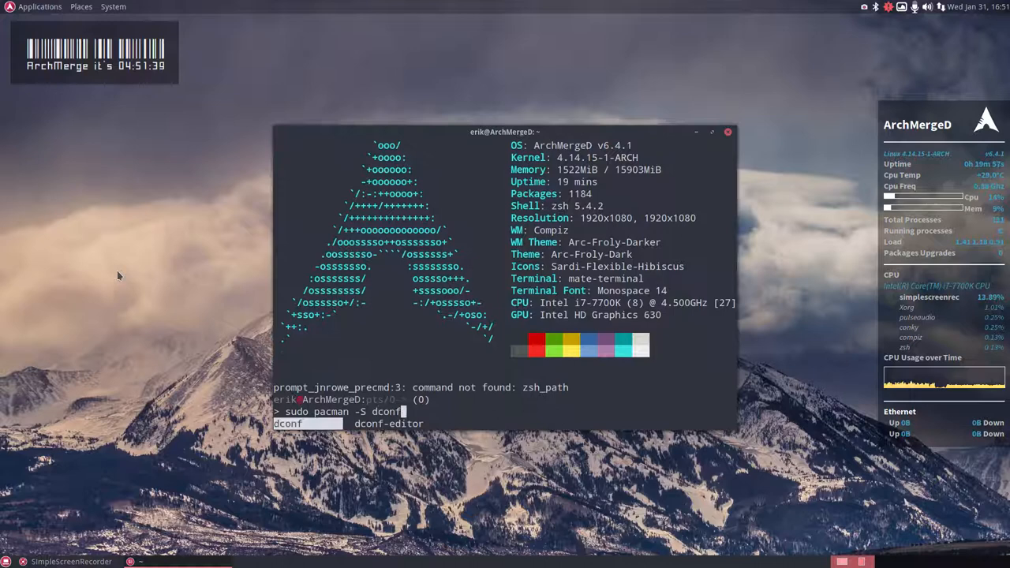
{"action": "key", "text": "Tab"}
{"action": "key", "text": "Return"}
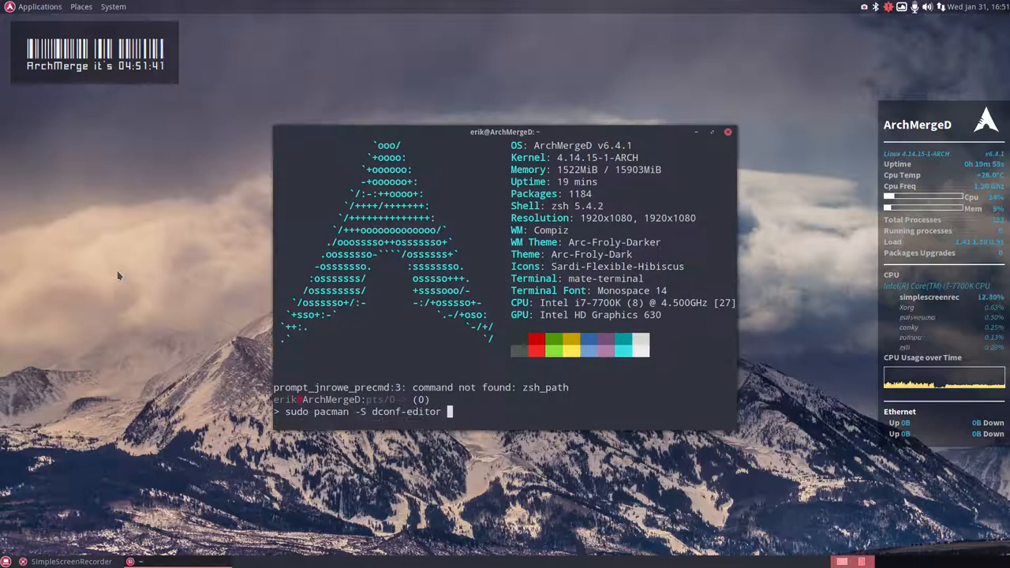
{"action": "key", "text": "Return"}
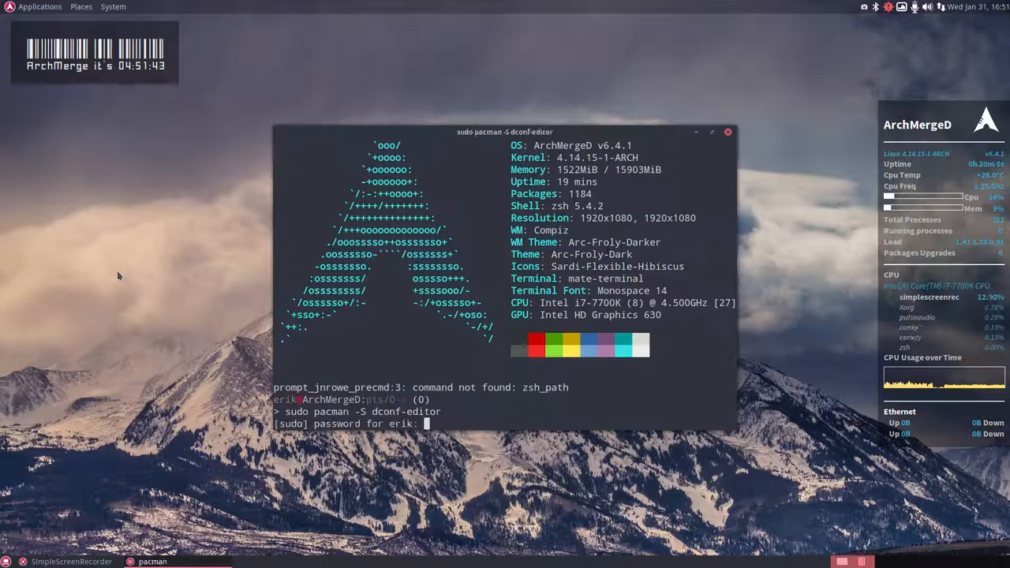
{"action": "key", "text": "Return"}
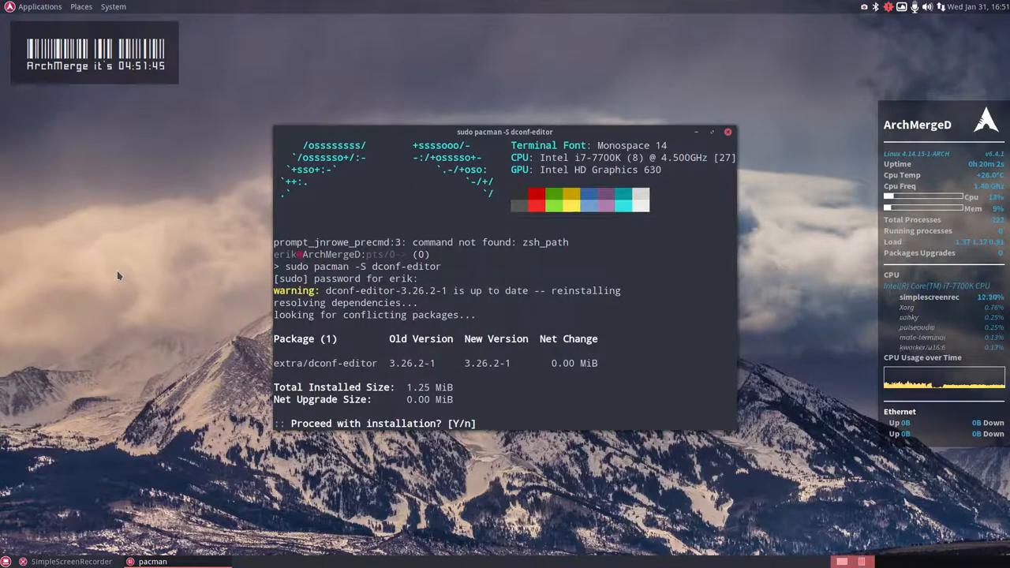
{"action": "type", "text": "y"}
{"action": "key", "text": "Return"}
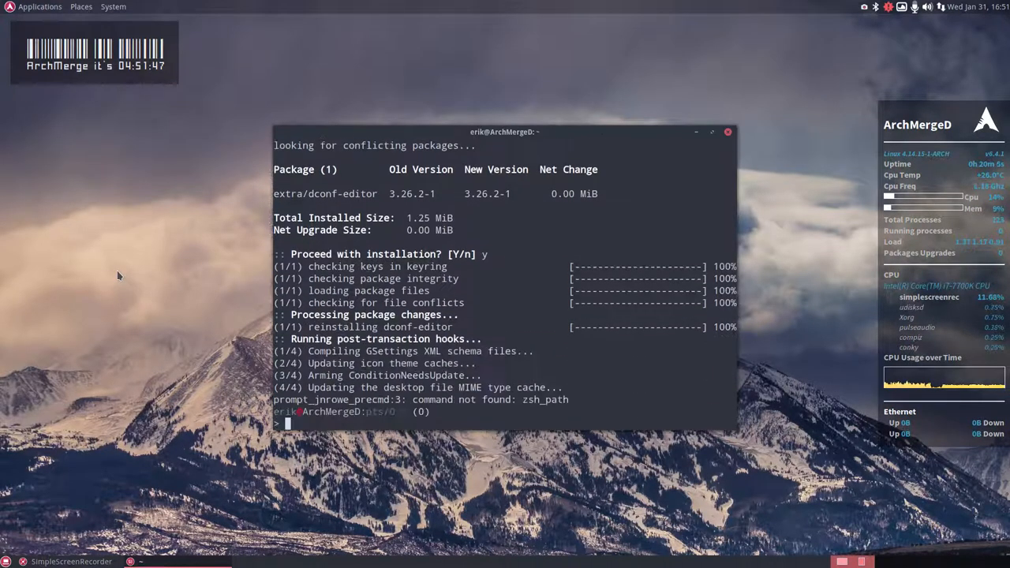
{"action": "left_click", "coordinate": [729, 132]}
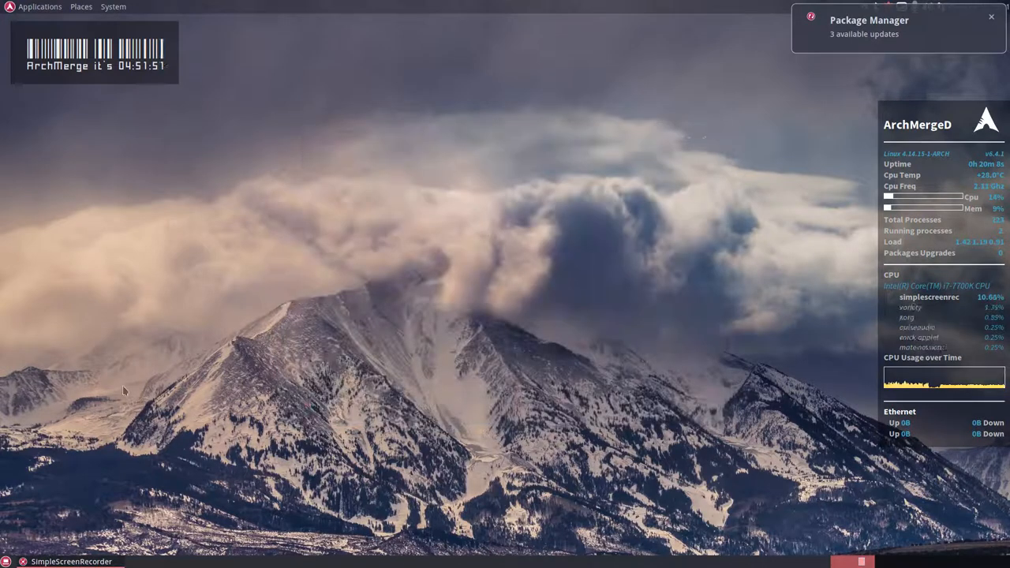
- Browse the Applications menu categories to reach System Tools containing dconf Editor
{"action": "left_click", "coordinate": [35, 6]}
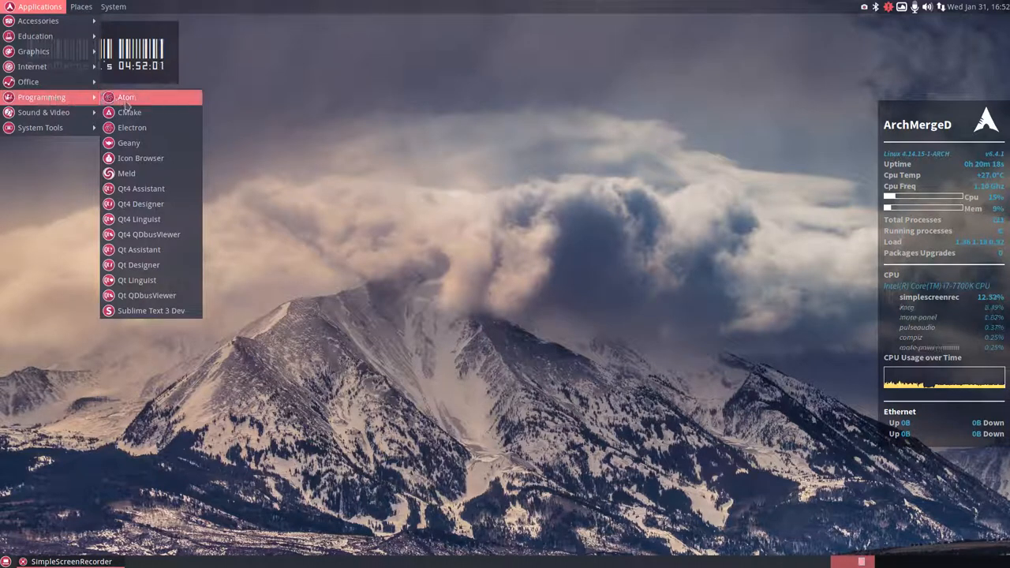
{"action": "mouse_move", "coordinate": [42, 97]}
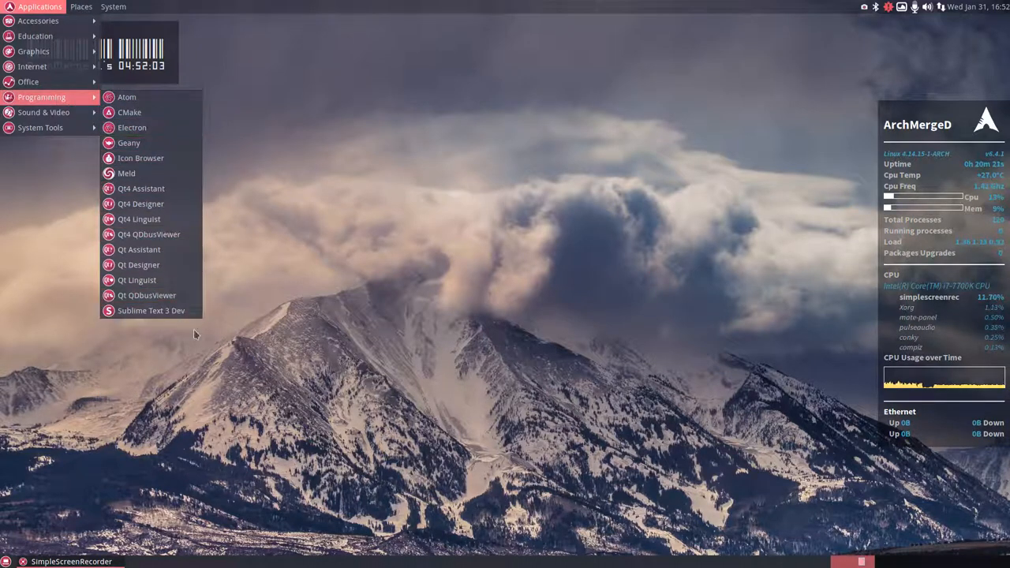
{"action": "left_click", "coordinate": [281, 312]}
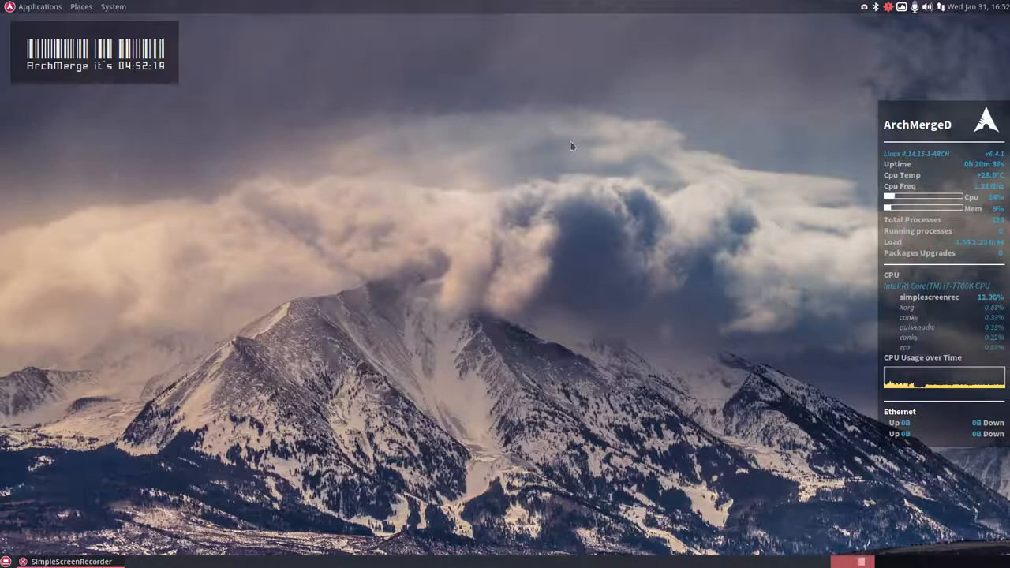
{"action": "left_click", "coordinate": [33, 7]}
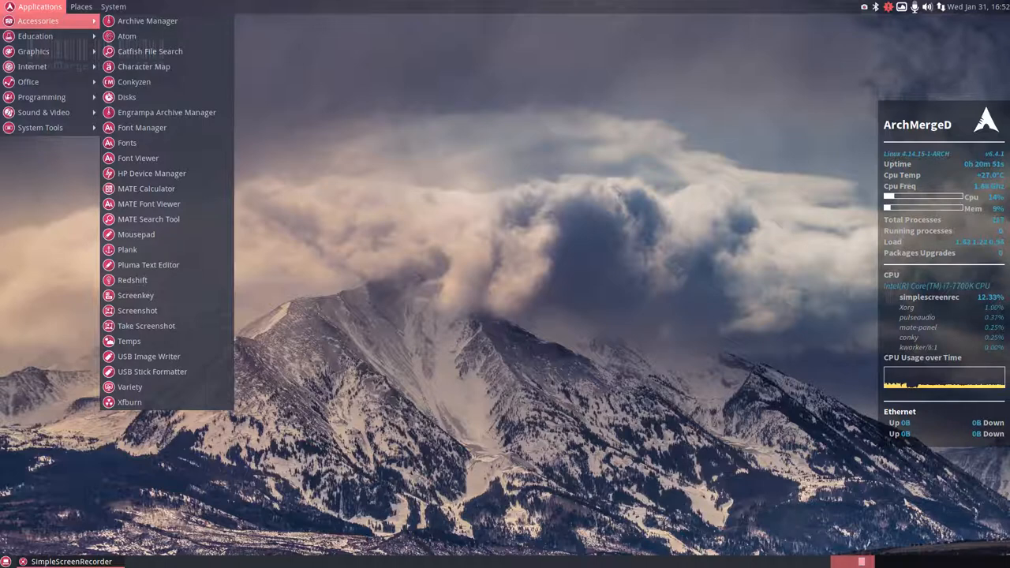
{"action": "left_click", "coordinate": [21, 10]}
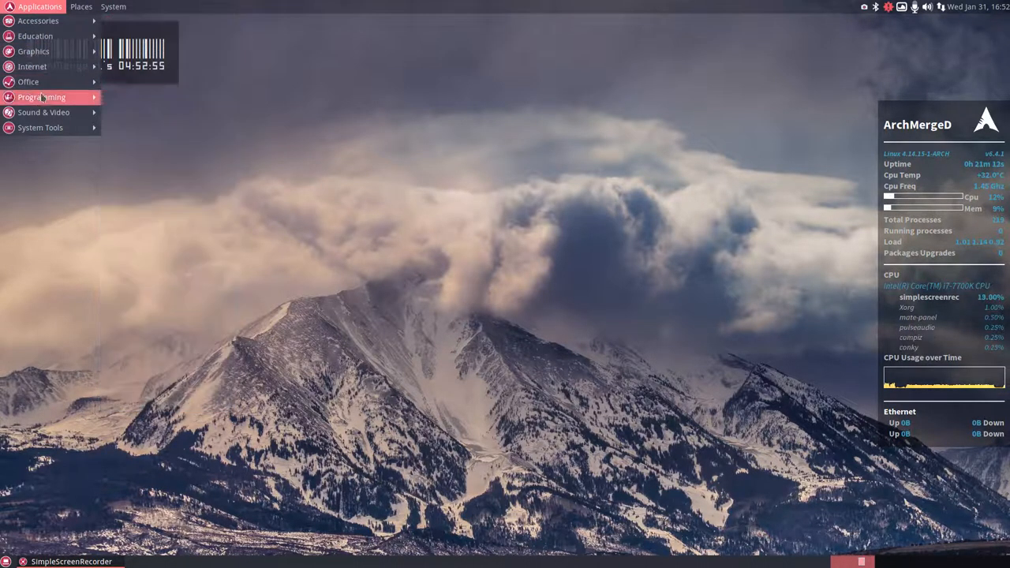
{"action": "mouse_move", "coordinate": [40, 127]}
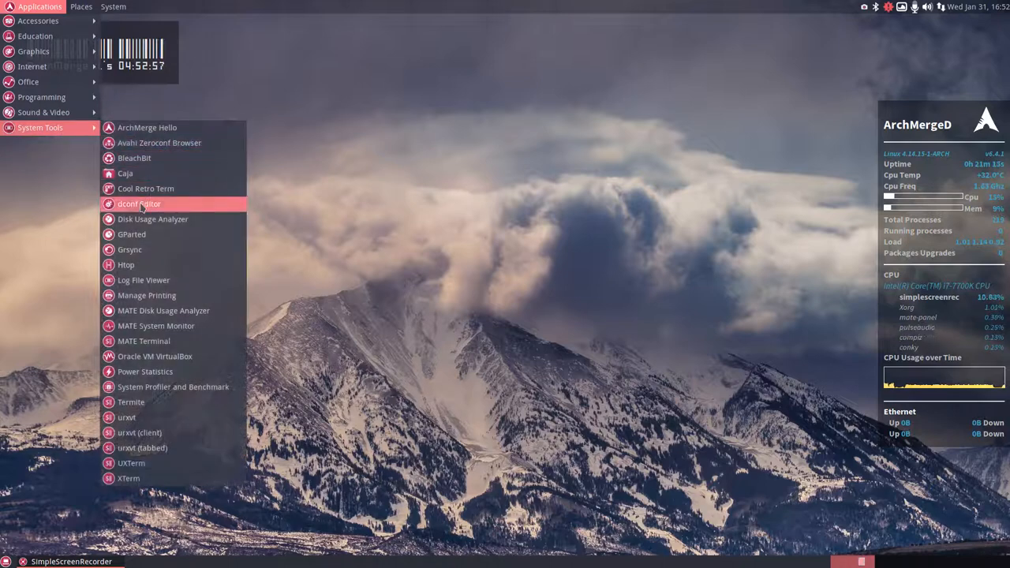
- Launch dconf Editor and follow the path bar to org/mate/panel/menubar and its icon-name key
{"action": "left_click", "coordinate": [156, 206]}
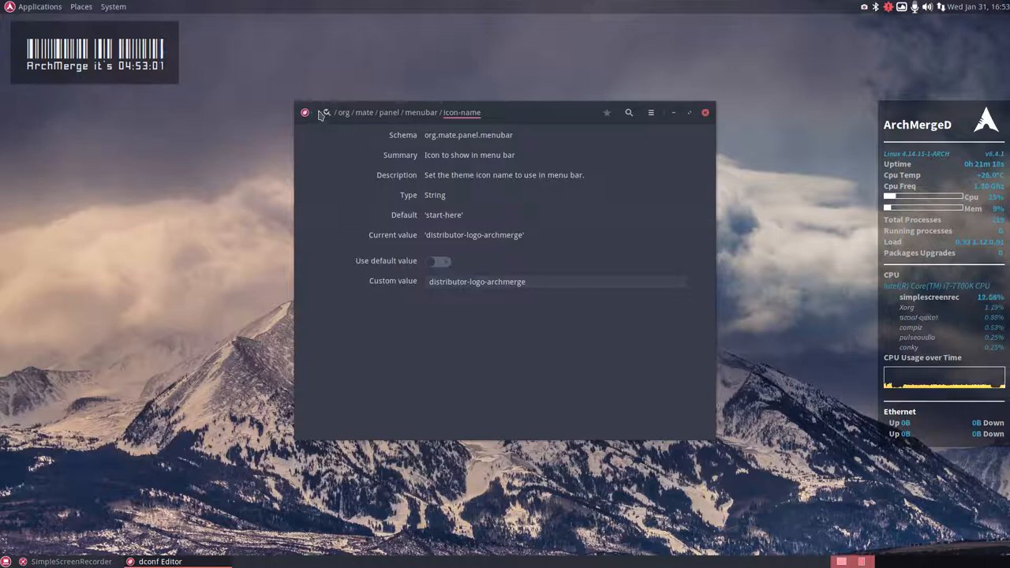
{"action": "left_click", "coordinate": [325, 112]}
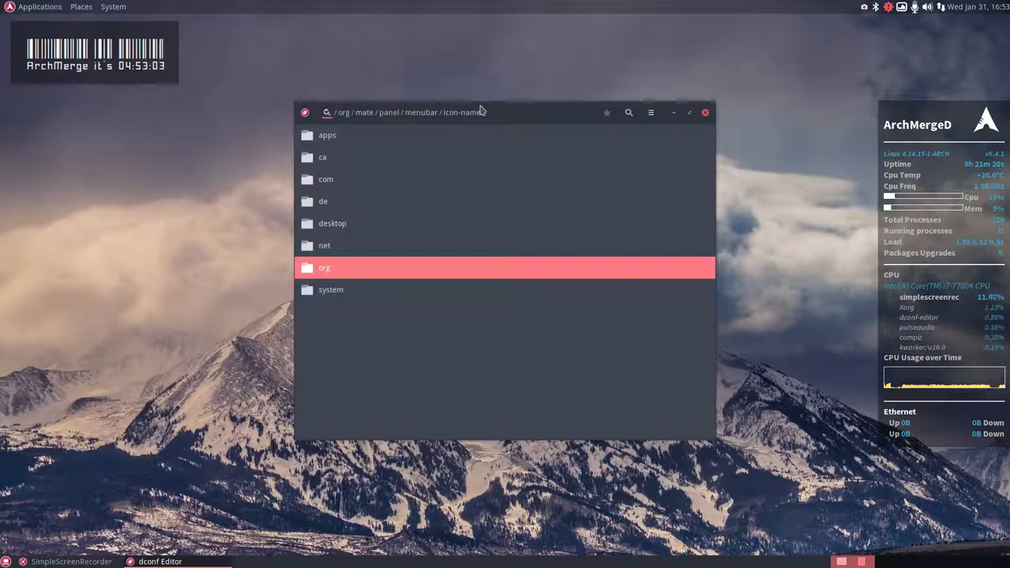
{"action": "left_click_drag", "start_coordinate": [523, 119], "coordinate": [511, 147]}
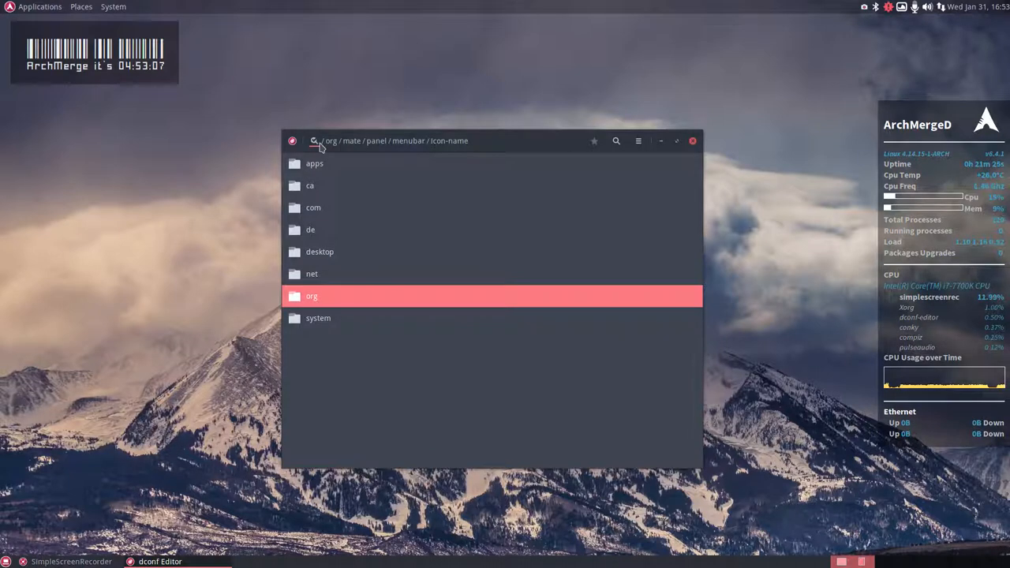
{"action": "left_click", "coordinate": [329, 141]}
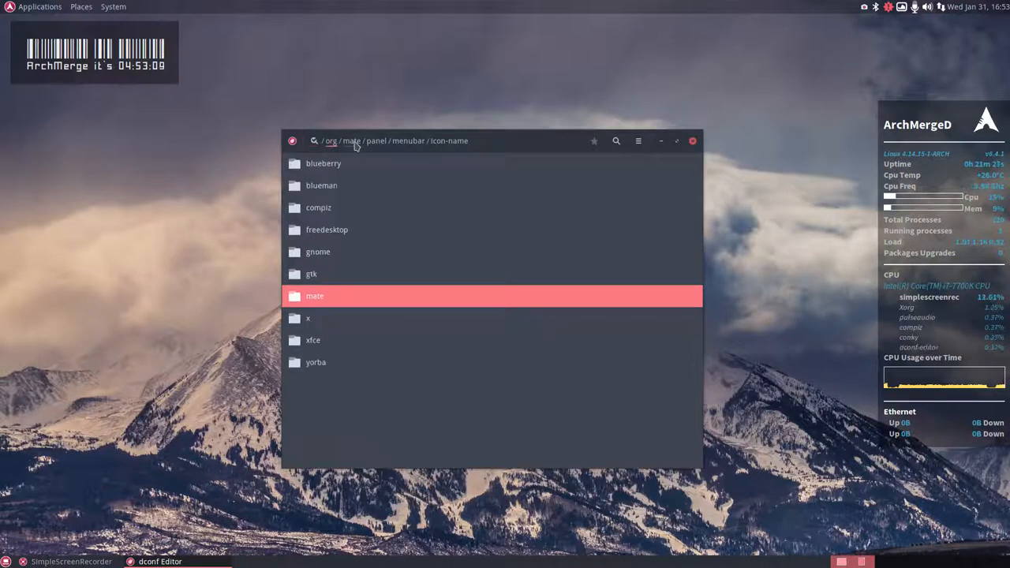
{"action": "left_click", "coordinate": [377, 141]}
{"action": "left_click", "coordinate": [408, 141]}
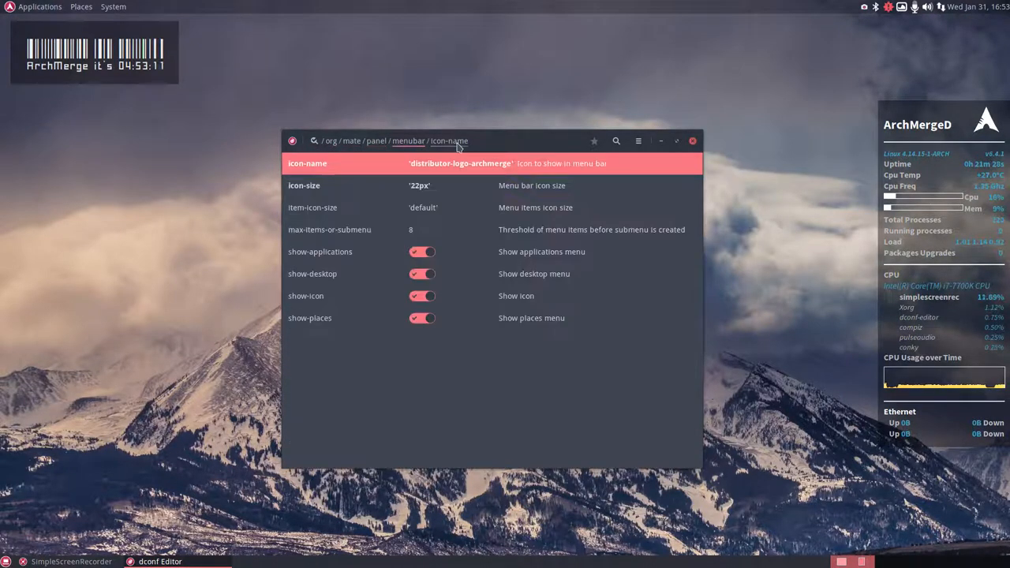
{"action": "left_click", "coordinate": [457, 144]}
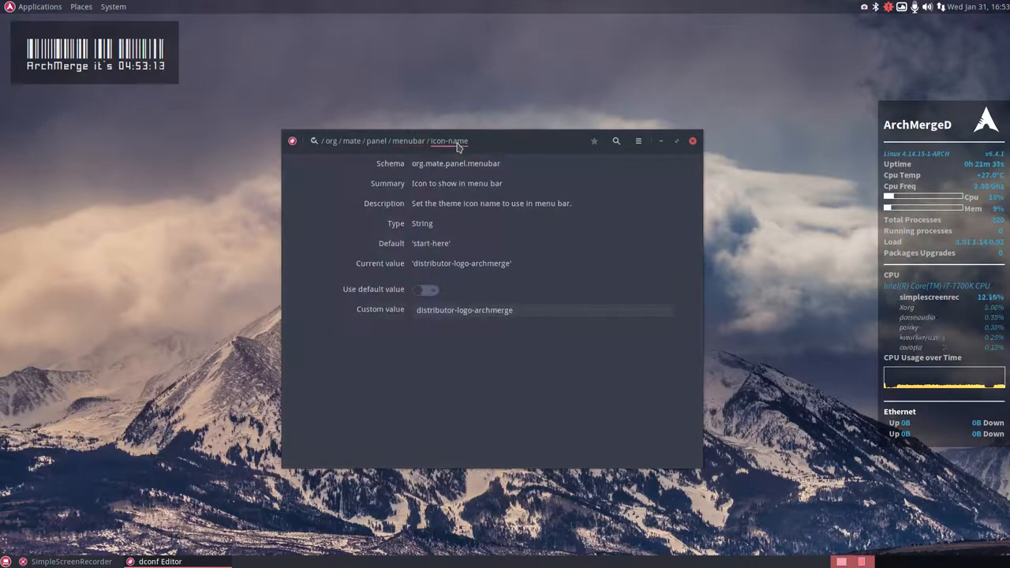
- Return to the top level and browse the folder list down to org > mate > panel > menubar
{"action": "left_click", "coordinate": [329, 142]}
{"action": "left_click", "coordinate": [321, 142]}
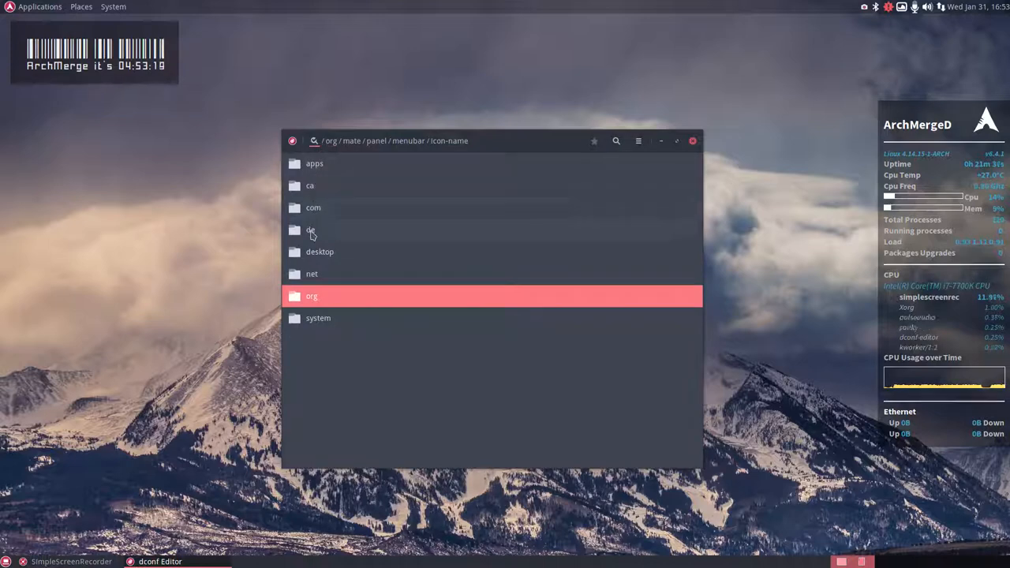
{"action": "left_click", "coordinate": [313, 305]}
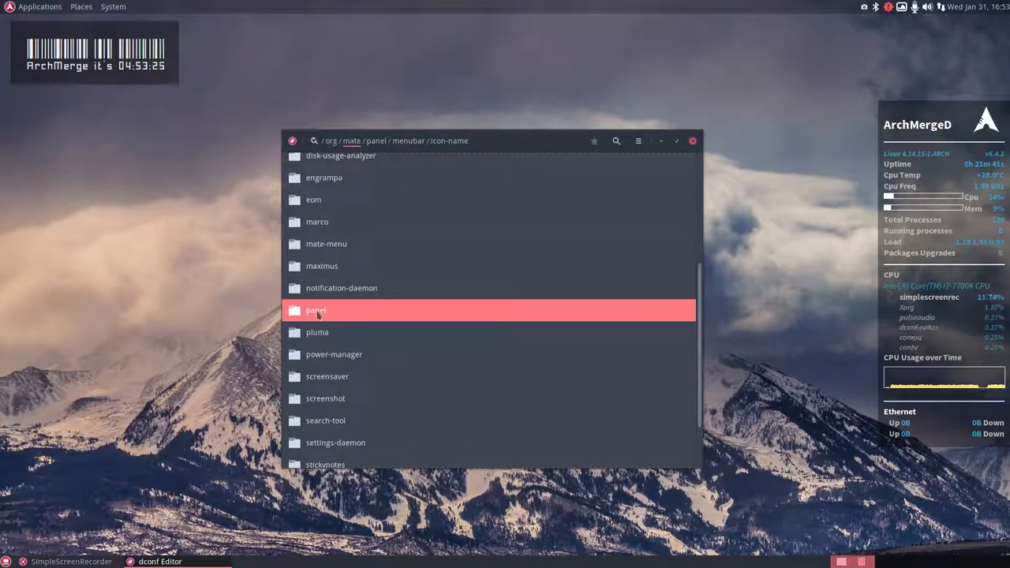
{"action": "left_click", "coordinate": [318, 312]}
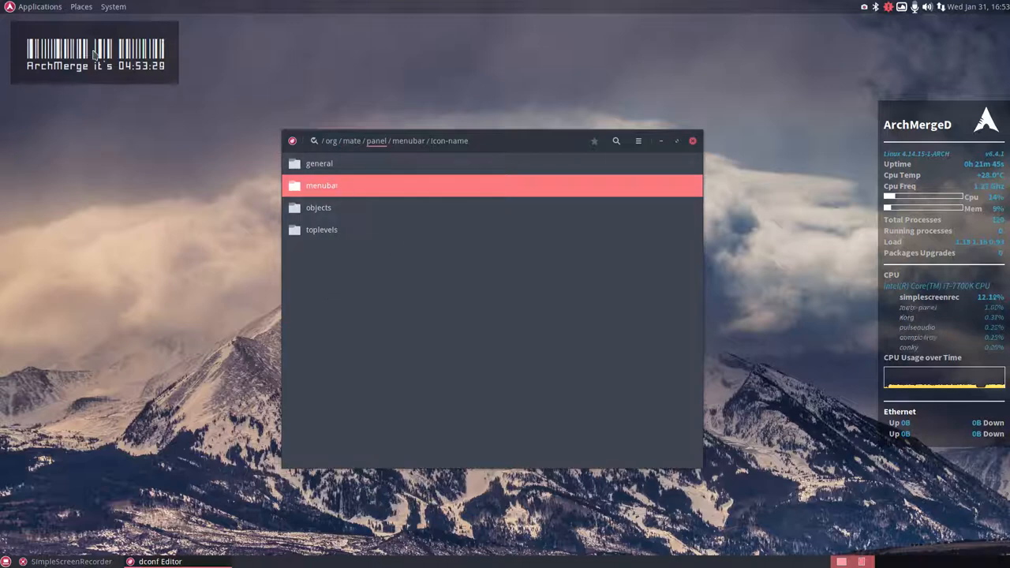
{"action": "left_click", "coordinate": [339, 189]}
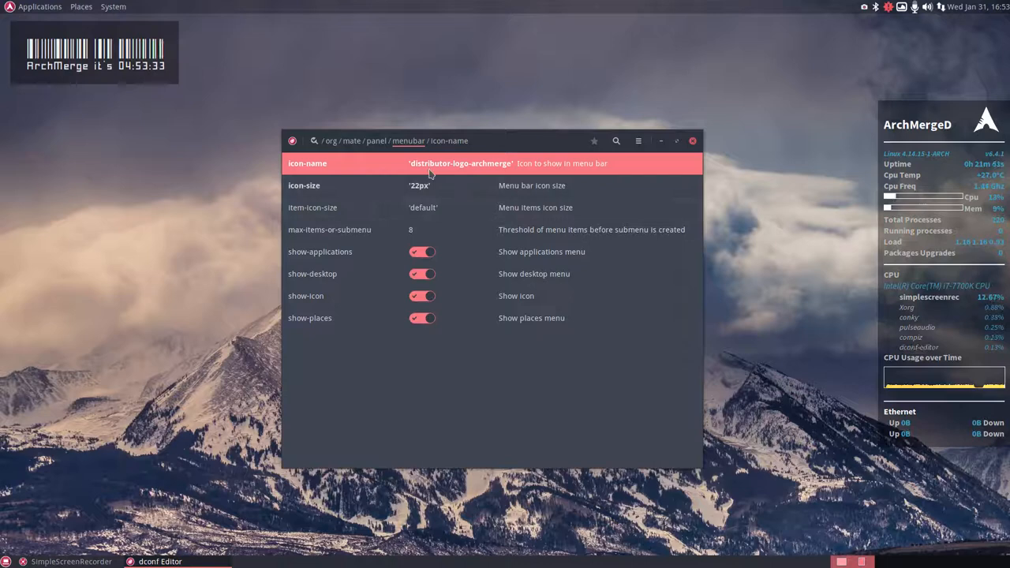
- In the icon-name key details, toggle 'Use default value' on, off and on again, leaving it pending
{"action": "left_click", "coordinate": [320, 167]}
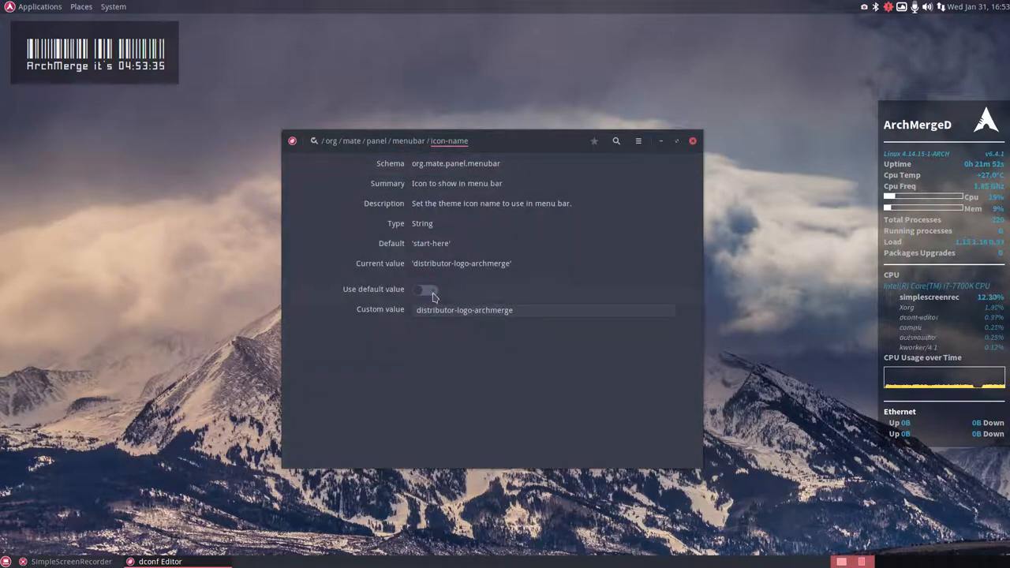
{"action": "left_click", "coordinate": [426, 290]}
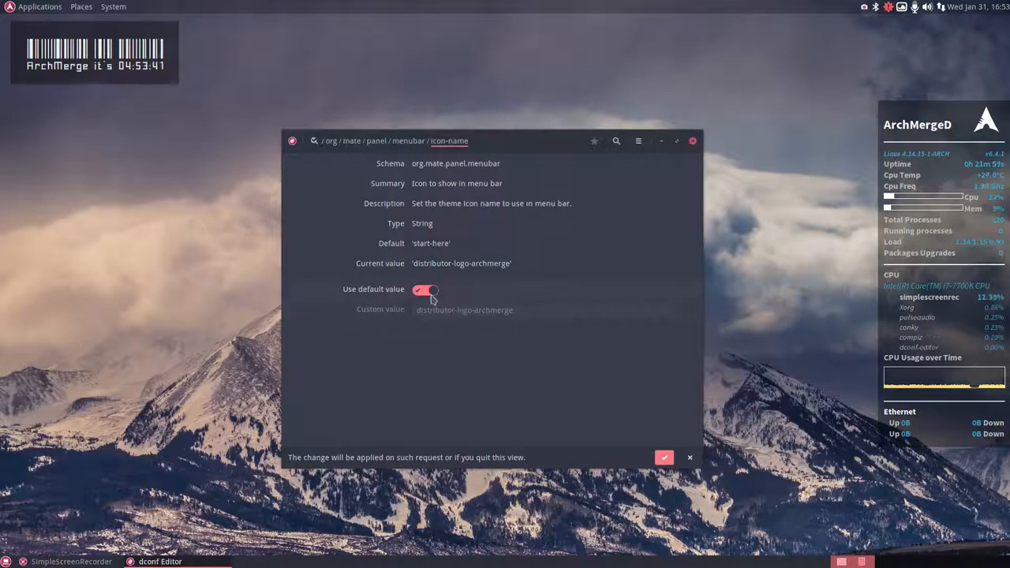
{"action": "left_click", "coordinate": [426, 292]}
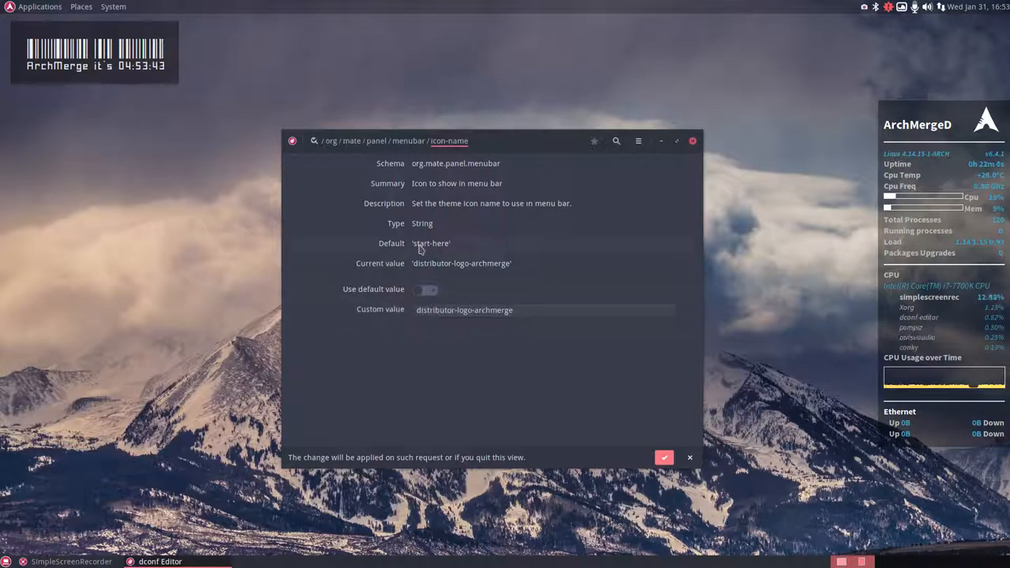
{"action": "left_click", "coordinate": [432, 293]}
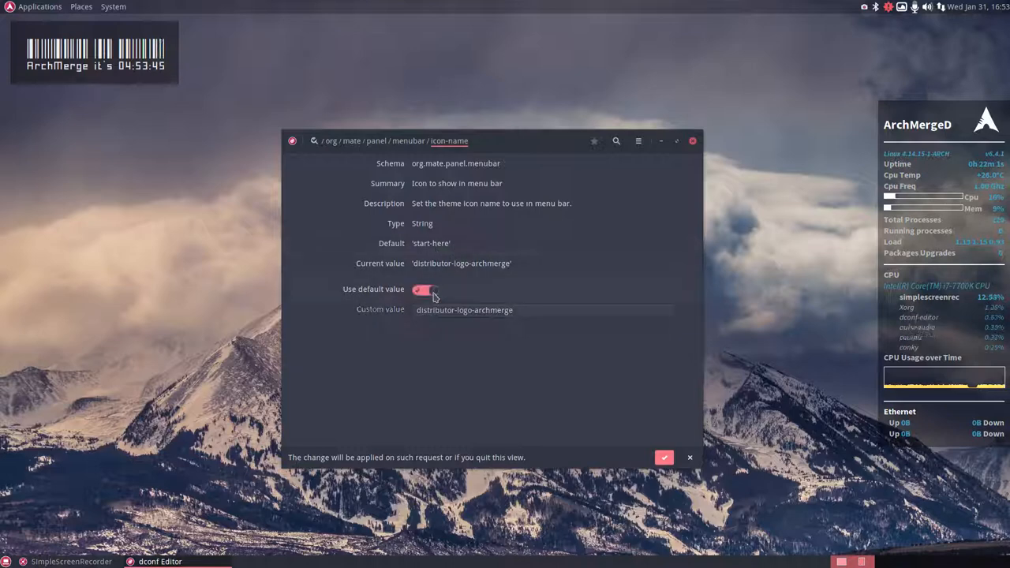
{"action": "left_click", "coordinate": [80, 7]}
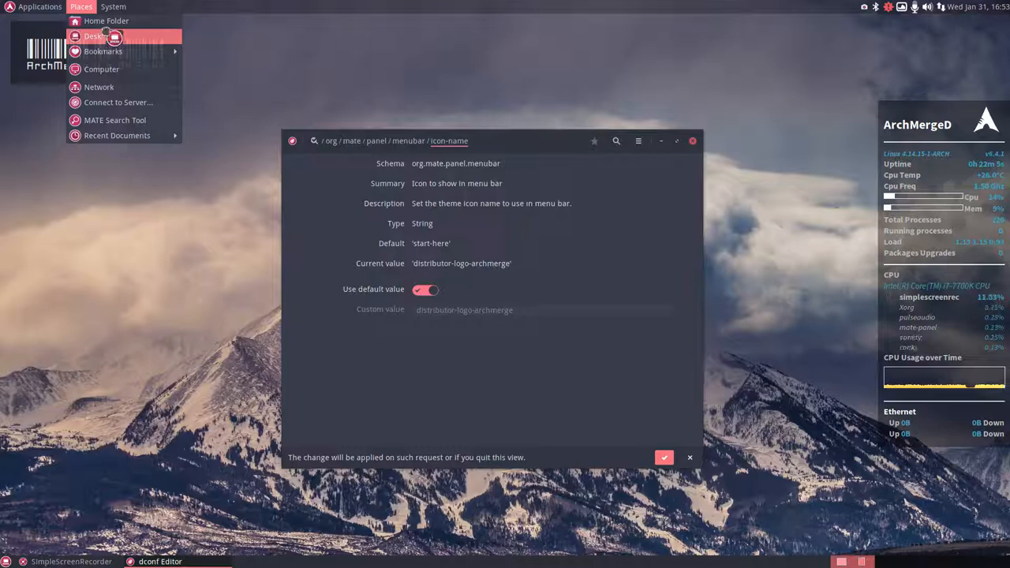
- In Caja, browse to /usr/share/icons/Sardi/scalable/places
{"action": "left_click", "coordinate": [106, 22]}
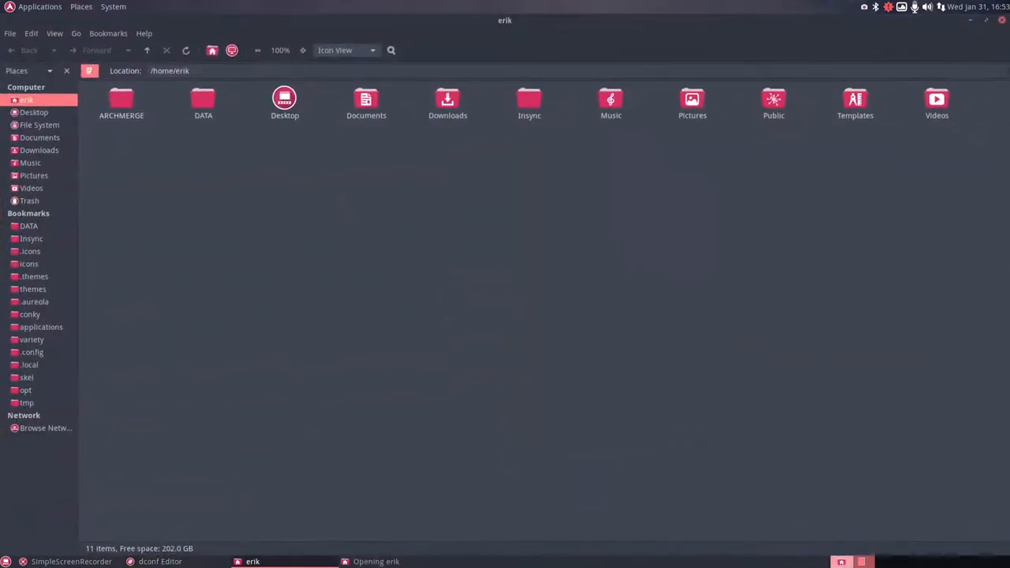
{"action": "left_click", "coordinate": [28, 263]}
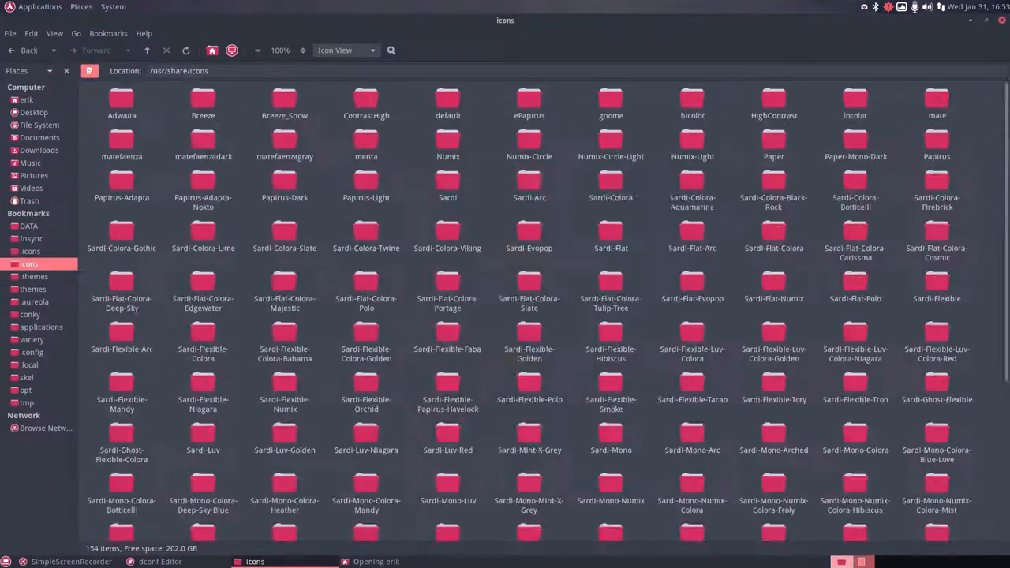
{"action": "double_click", "coordinate": [447, 179]}
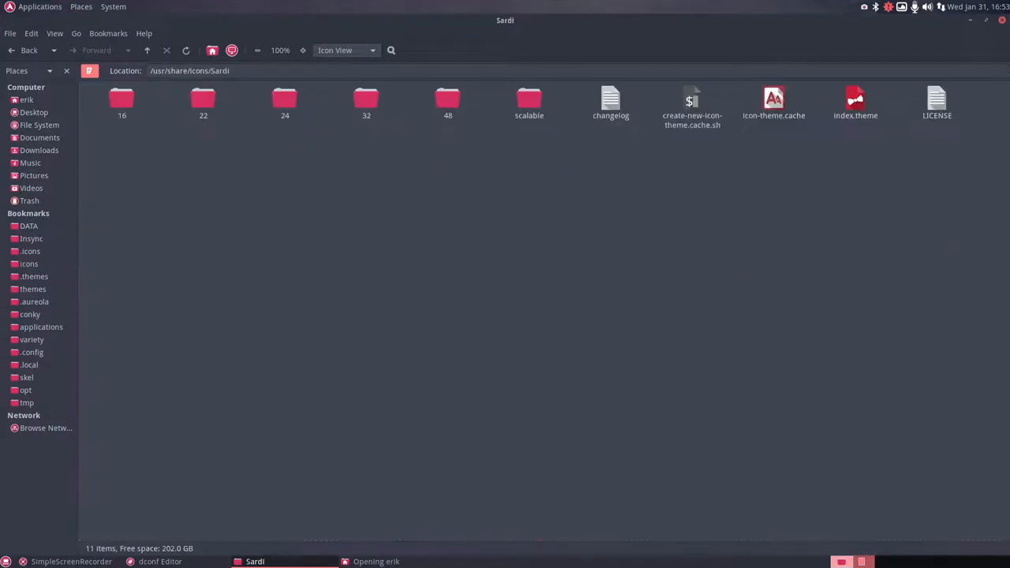
{"action": "double_click", "coordinate": [529, 98]}
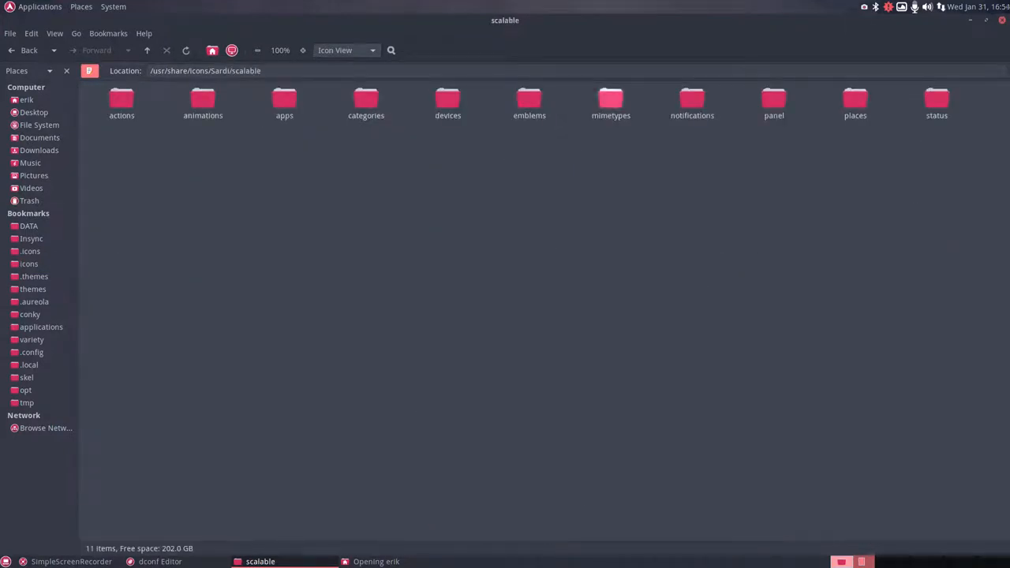
{"action": "double_click", "coordinate": [855, 101]}
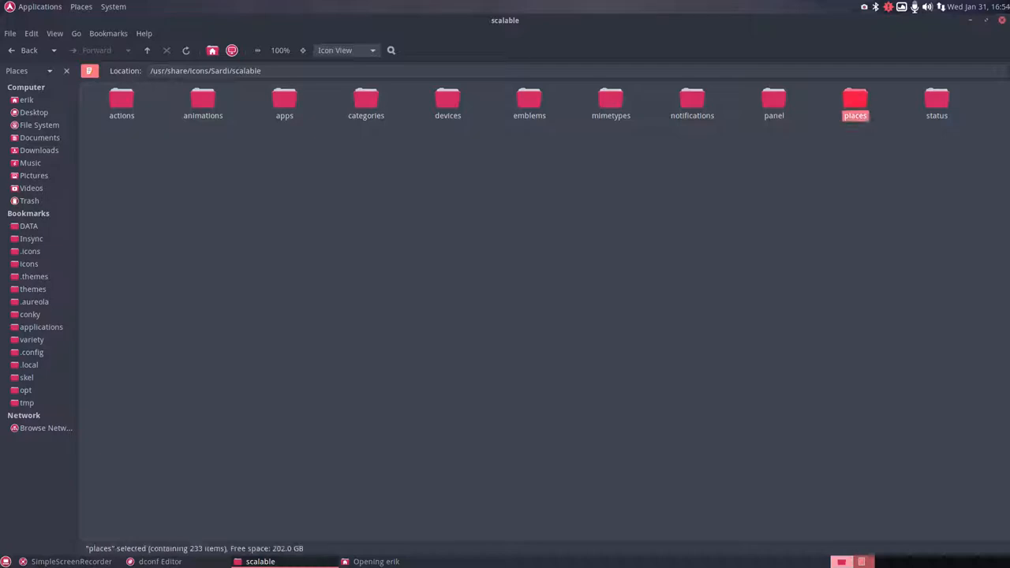
{"action": "type", "text": "sta"}
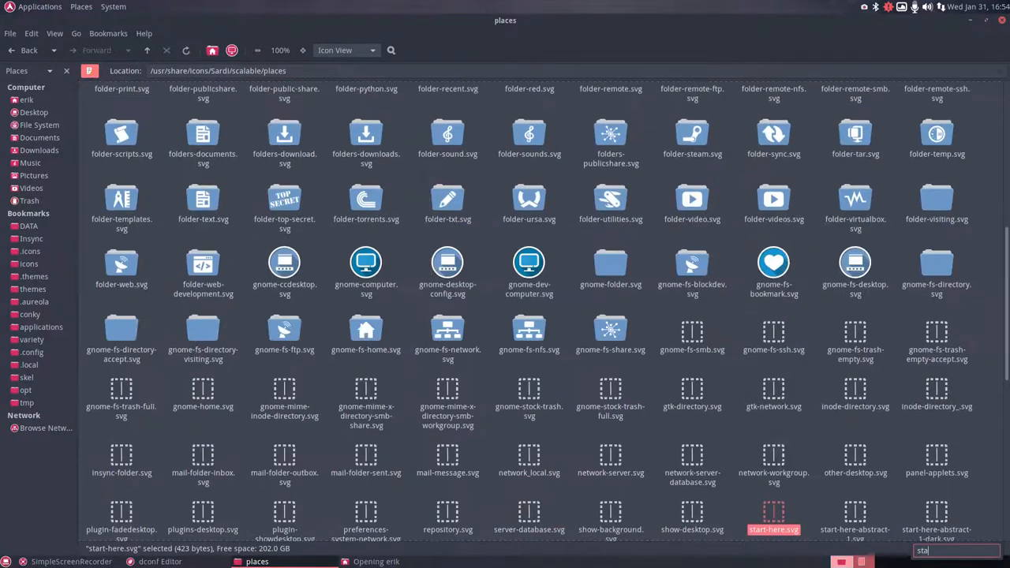
- Compare the start-here icon with gnome-stock-trash a few times, then close Caja
{"action": "key", "text": "Down"}
{"action": "key", "text": "Down"}
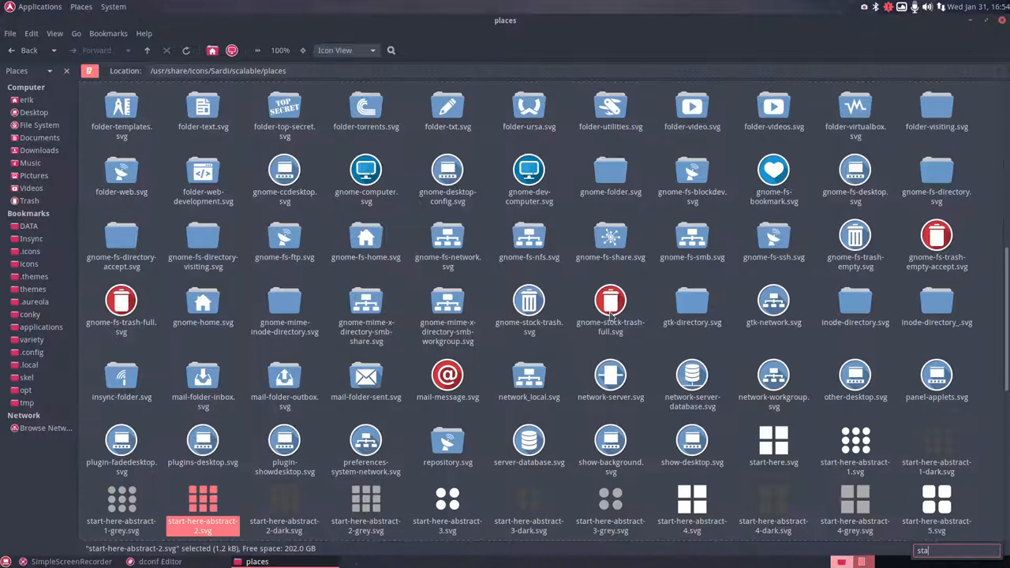
{"action": "left_click", "coordinate": [774, 448]}
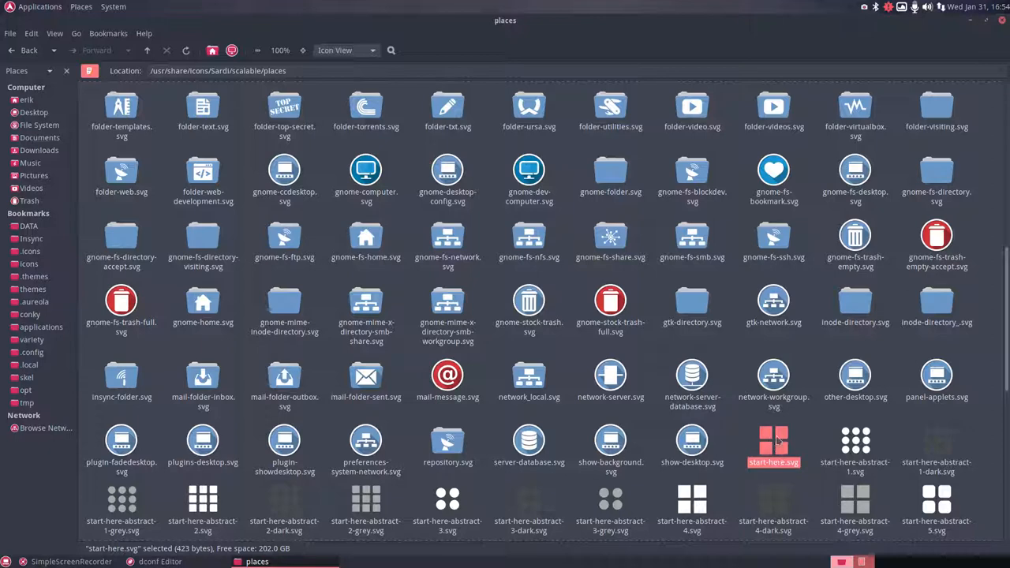
{"action": "left_click", "coordinate": [533, 305]}
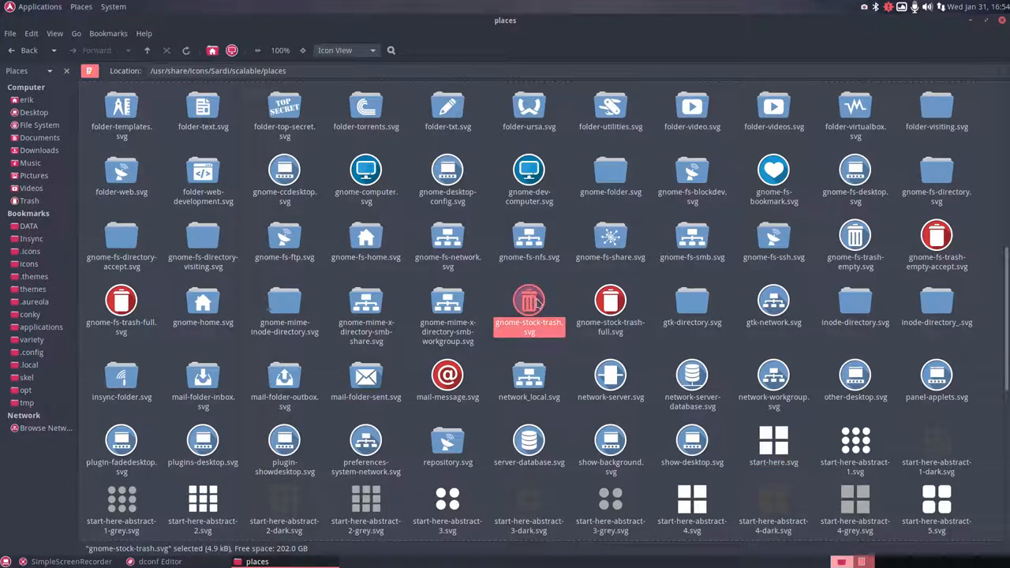
{"action": "left_click", "coordinate": [783, 454]}
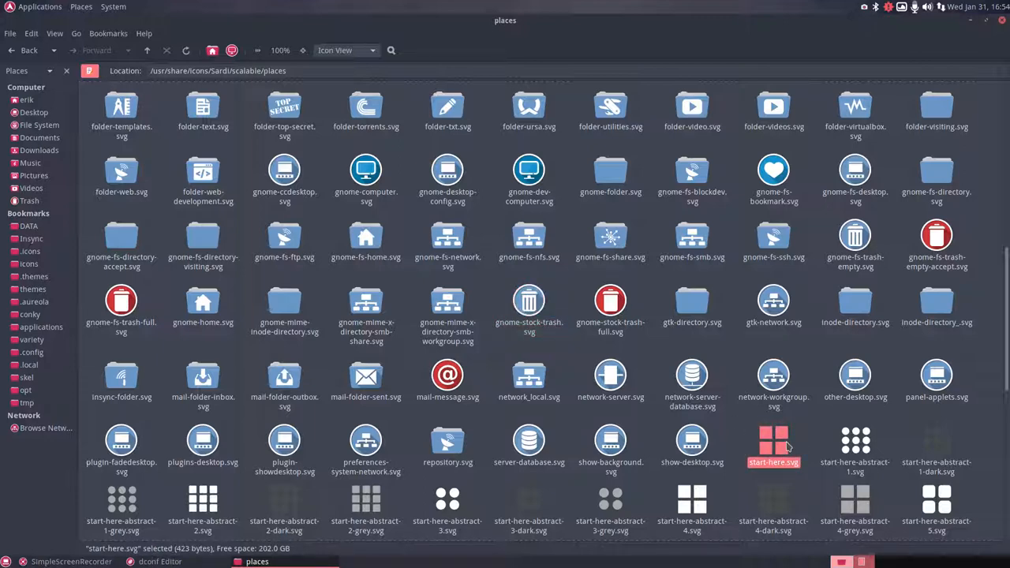
{"action": "left_click", "coordinate": [538, 306]}
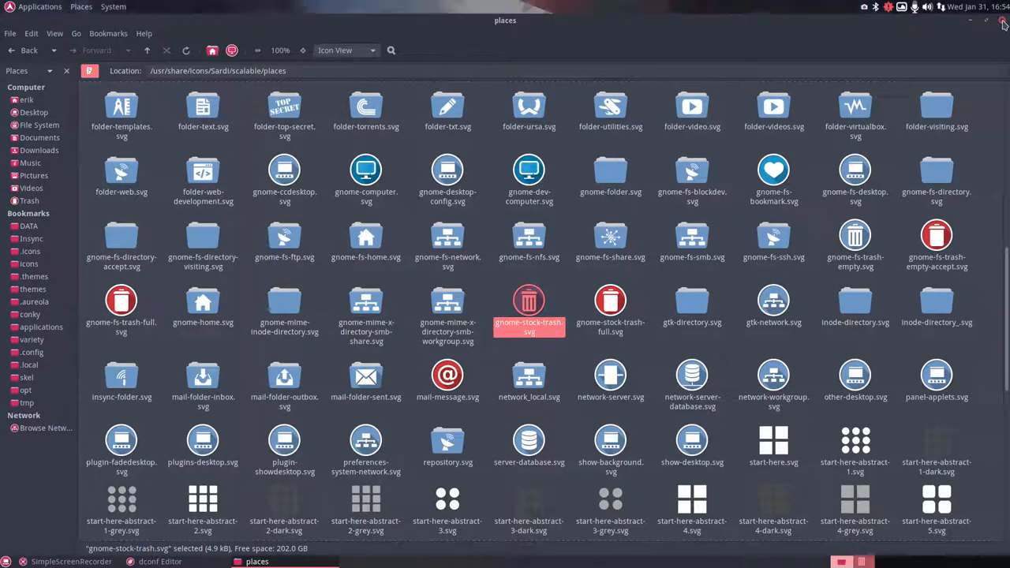
{"action": "left_click", "coordinate": [1003, 25]}
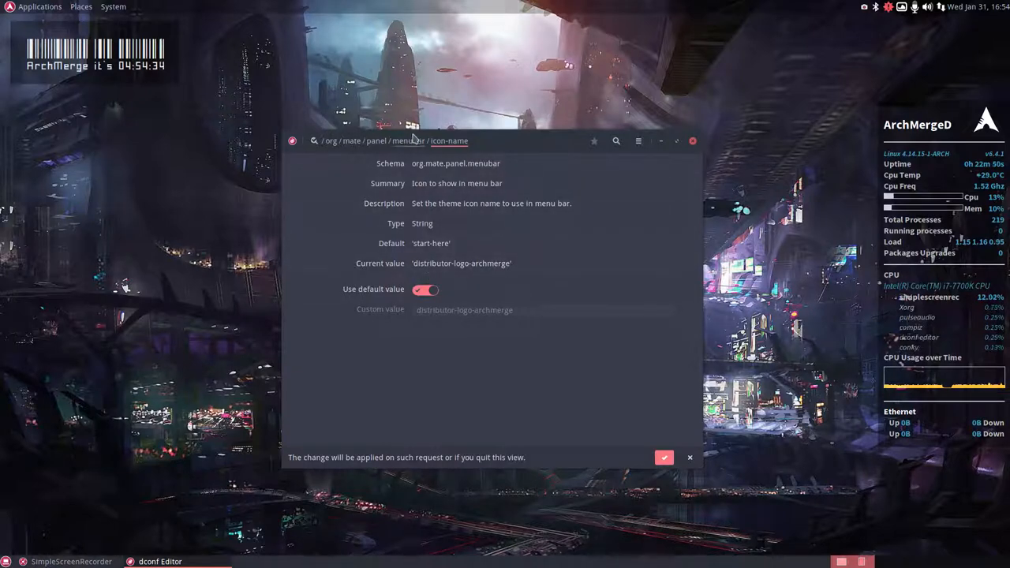
- Turn off 'Use default value' and apply 'firefox' as the custom icon-name
{"action": "left_click", "coordinate": [421, 292]}
{"action": "left_click_drag", "start_coordinate": [576, 309], "coordinate": [390, 309]}
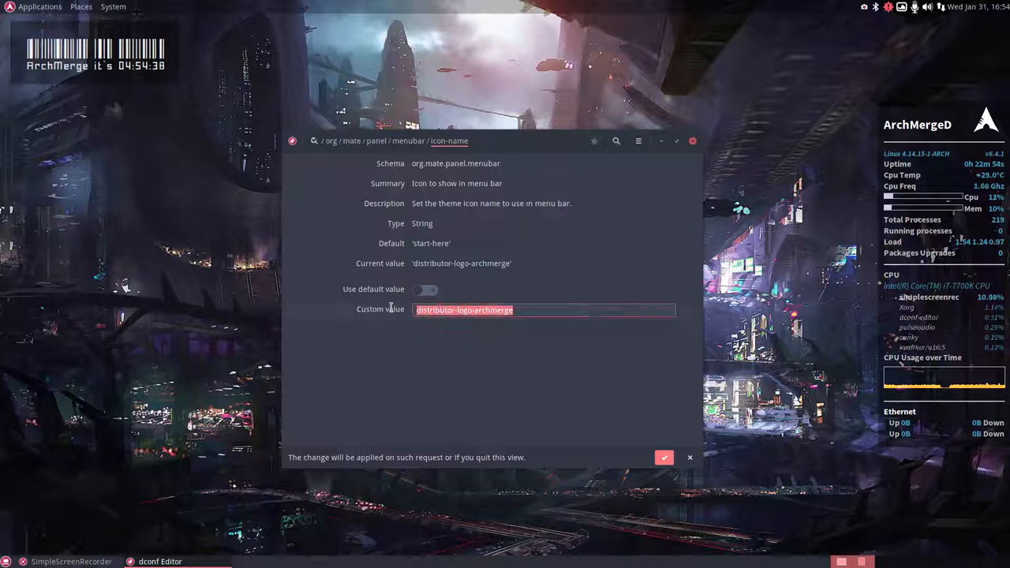
{"action": "left_click_drag", "start_coordinate": [491, 138], "coordinate": [630, 75]}
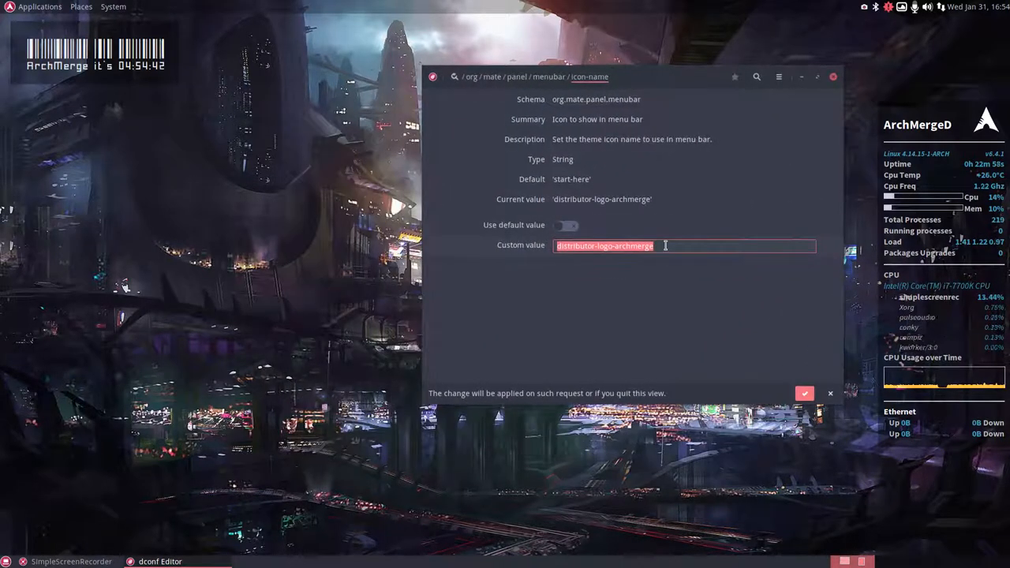
{"action": "type", "text": "firefox"}
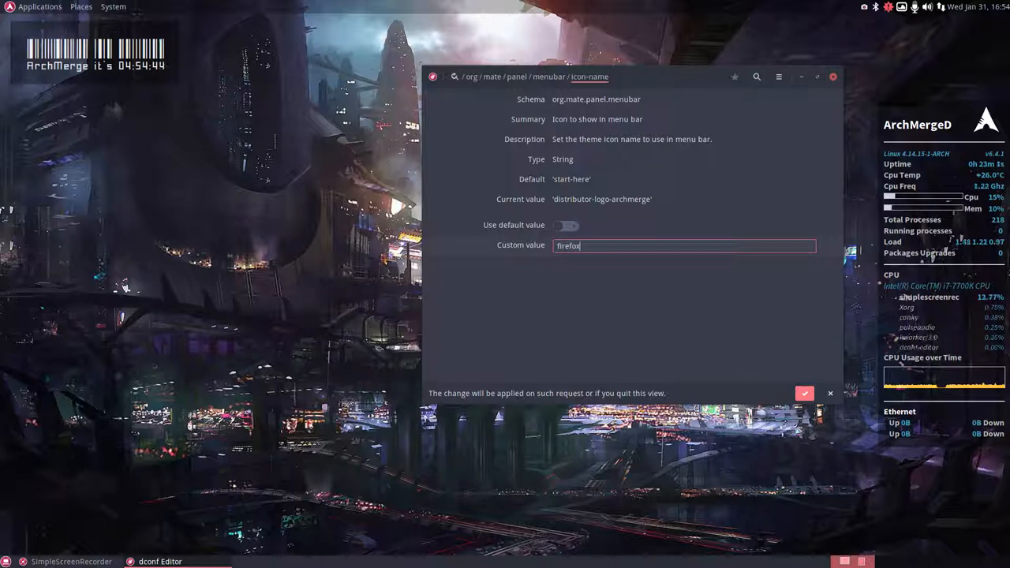
{"action": "key", "text": "Return"}
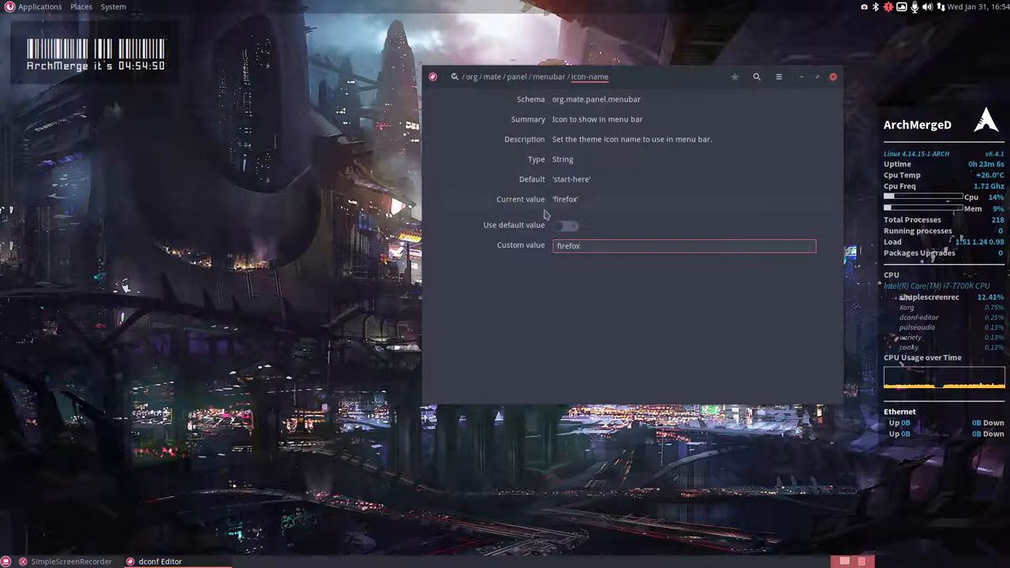
- Replace the custom value with 'inkscape' and apply it, then select it for replacement
{"action": "key", "text": "ctrl+a"}
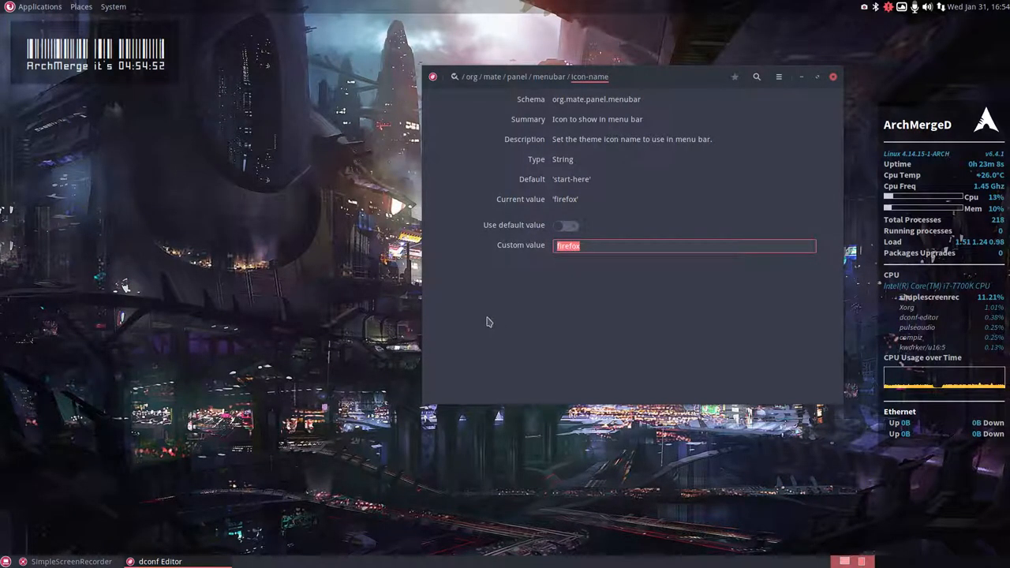
{"action": "type", "text": "inksc"}
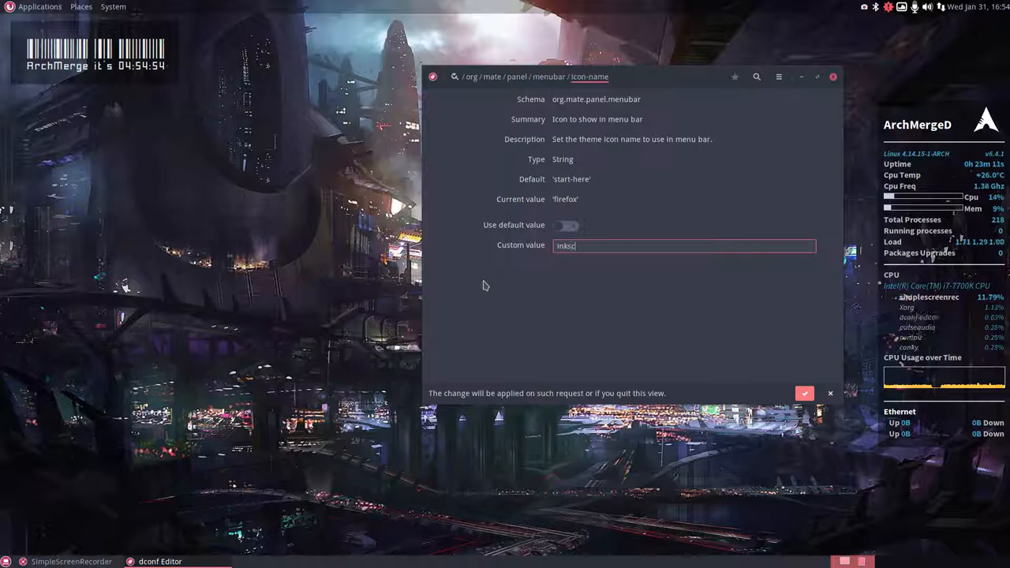
{"action": "type", "text": "ape"}
{"action": "key", "text": "Return"}
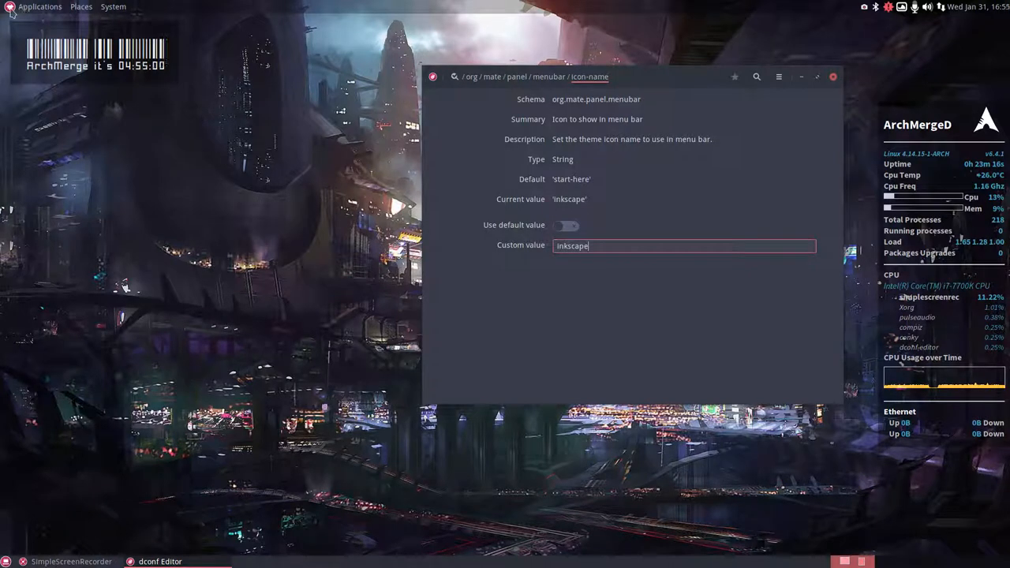
{"action": "left_click_drag", "start_coordinate": [602, 241], "coordinate": [544, 235]}
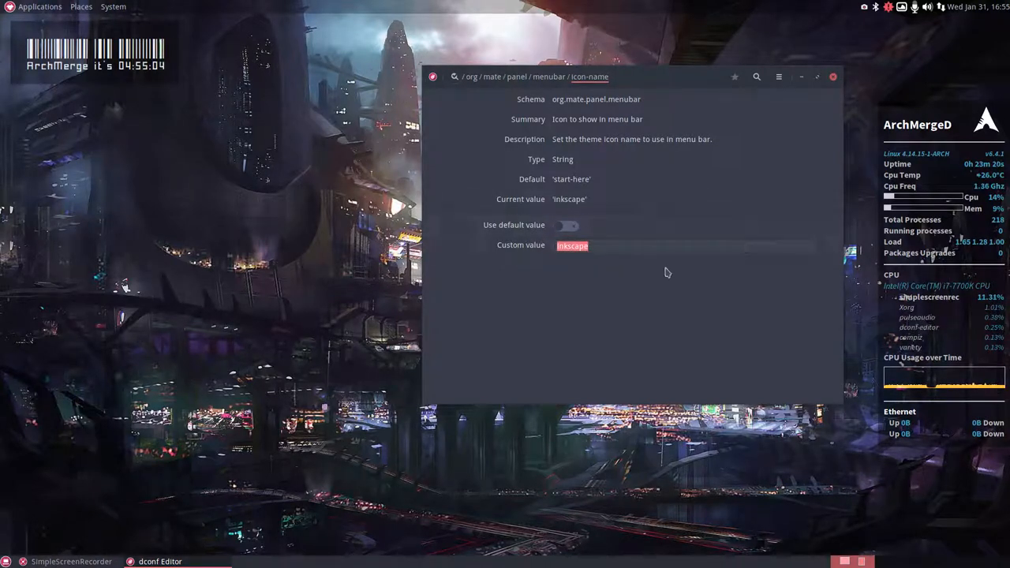
- Replace the custom value with 'archlinux' and check the new icon via the Applications menu
{"action": "left_click", "coordinate": [584, 245]}
{"action": "double_click", "coordinate": [584, 246]}
{"action": "type", "text": "arc"}
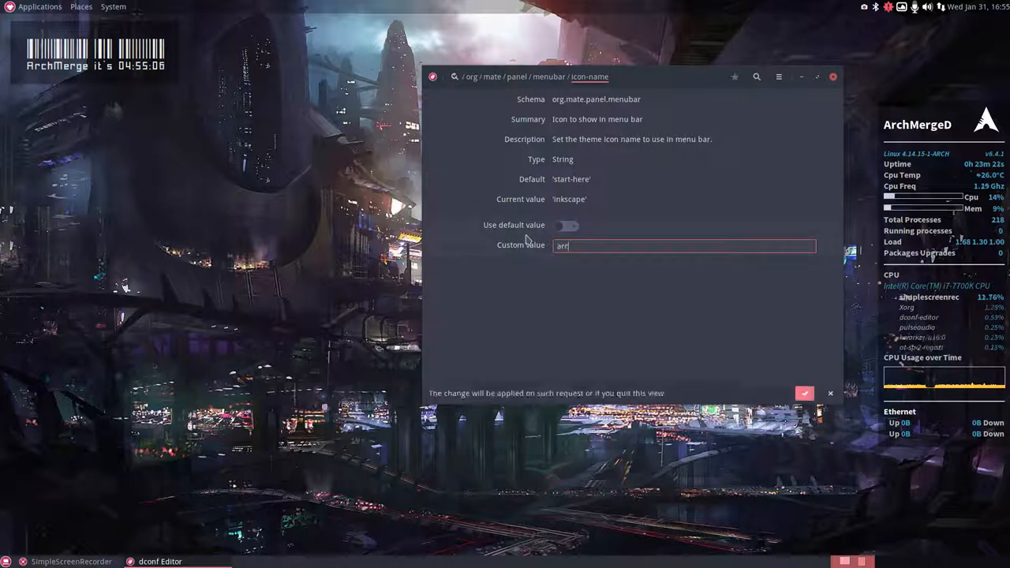
{"action": "type", "text": "hlinux"}
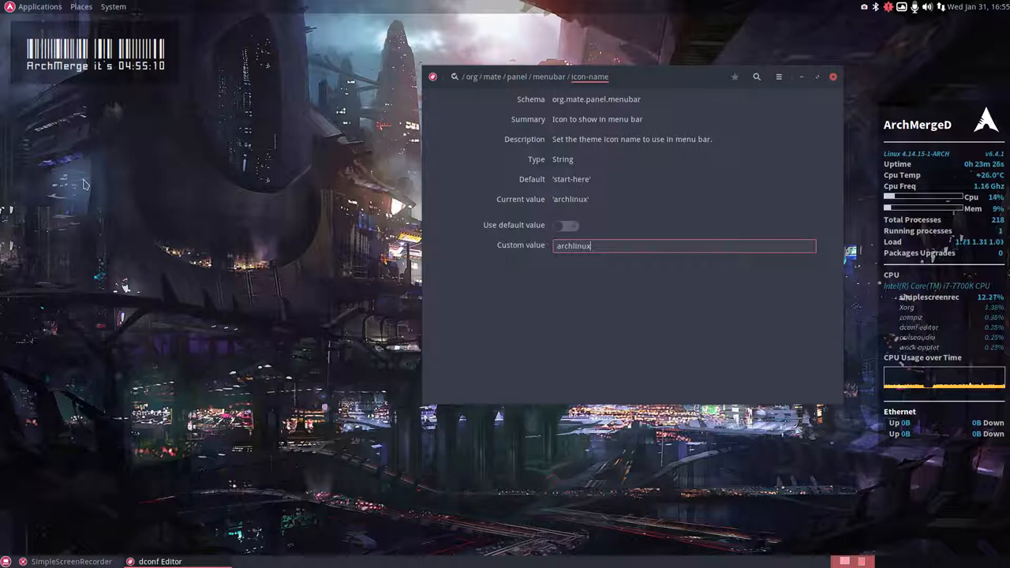
{"action": "left_click", "coordinate": [40, 8]}
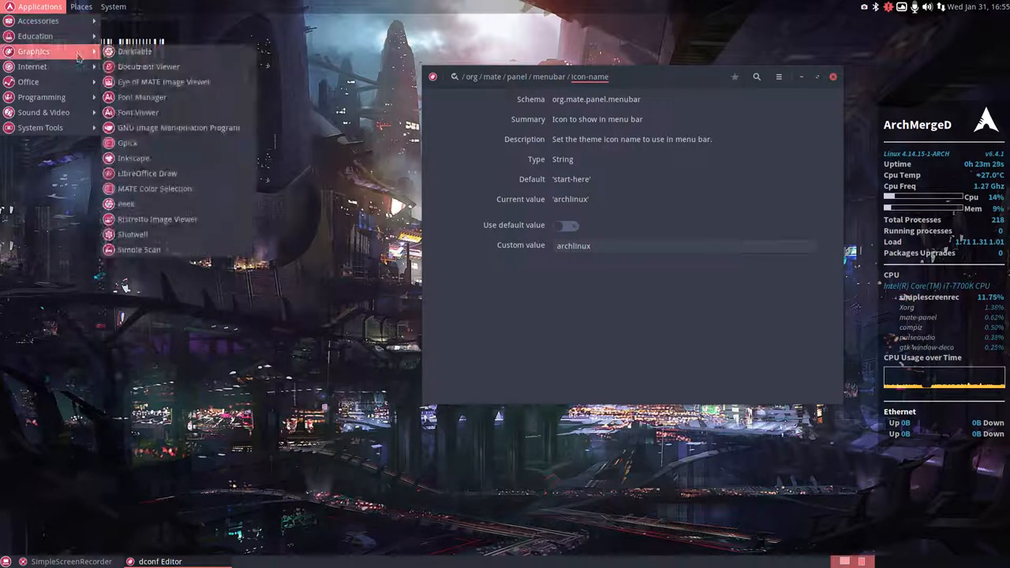
- Browse in Caja from Home to the icons > Sardi > scalable > apps folder
{"action": "left_click", "coordinate": [87, 22]}
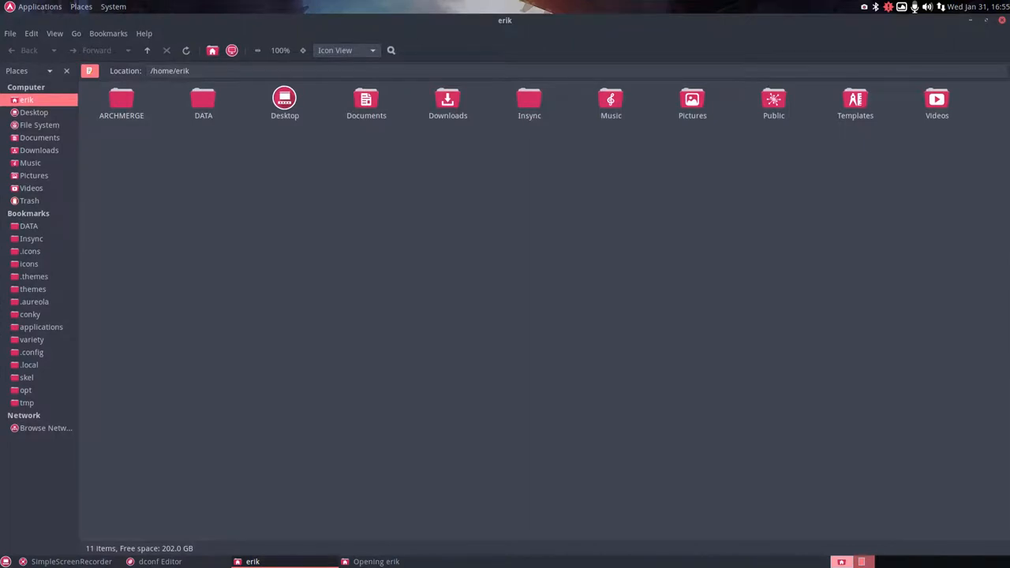
{"action": "left_click", "coordinate": [28, 264]}
{"action": "left_click", "coordinate": [447, 180]}
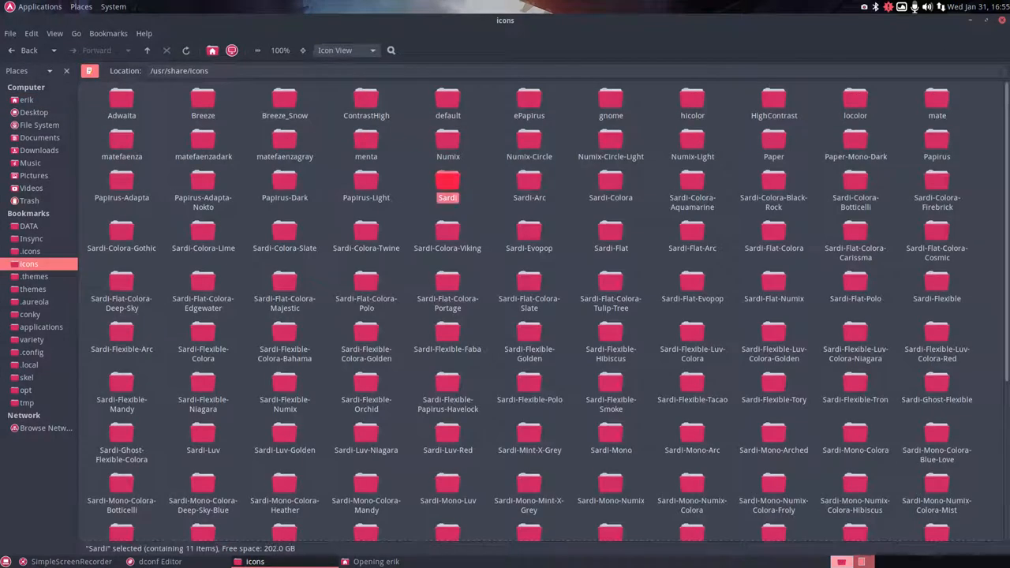
{"action": "double_click", "coordinate": [448, 180]}
{"action": "double_click", "coordinate": [528, 98]}
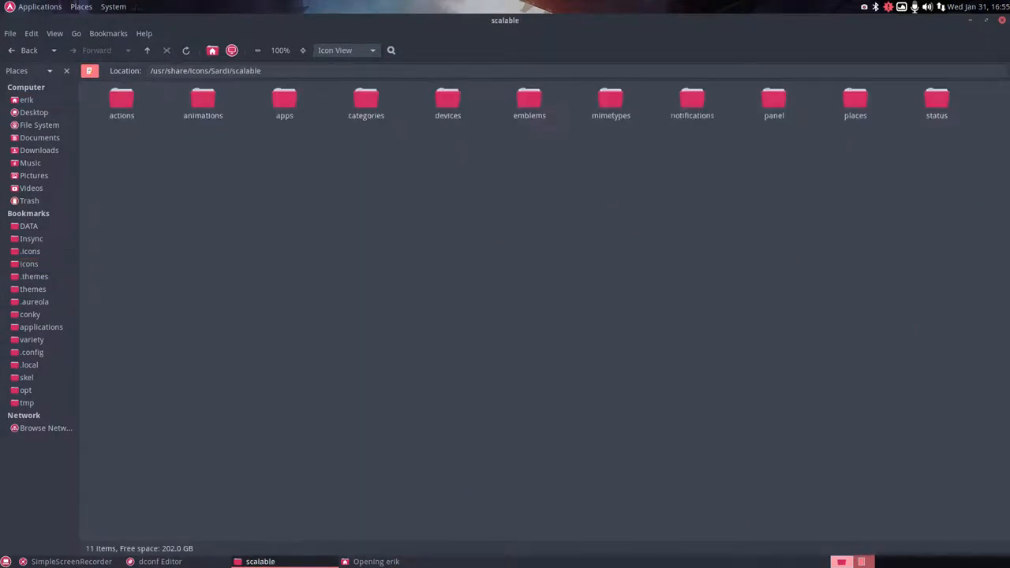
{"action": "double_click", "coordinate": [284, 98]}
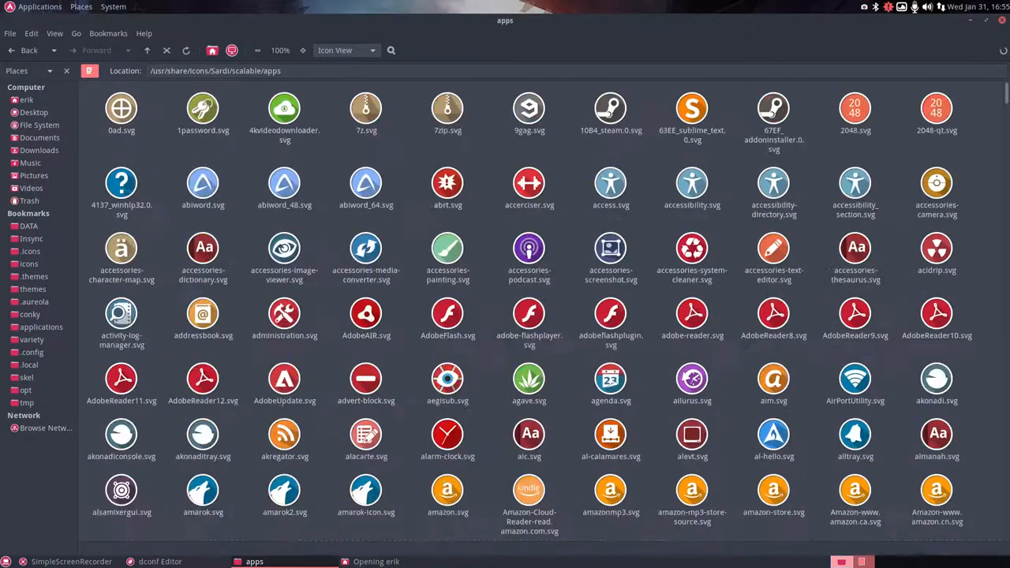
{"action": "type", "text": "distri"}
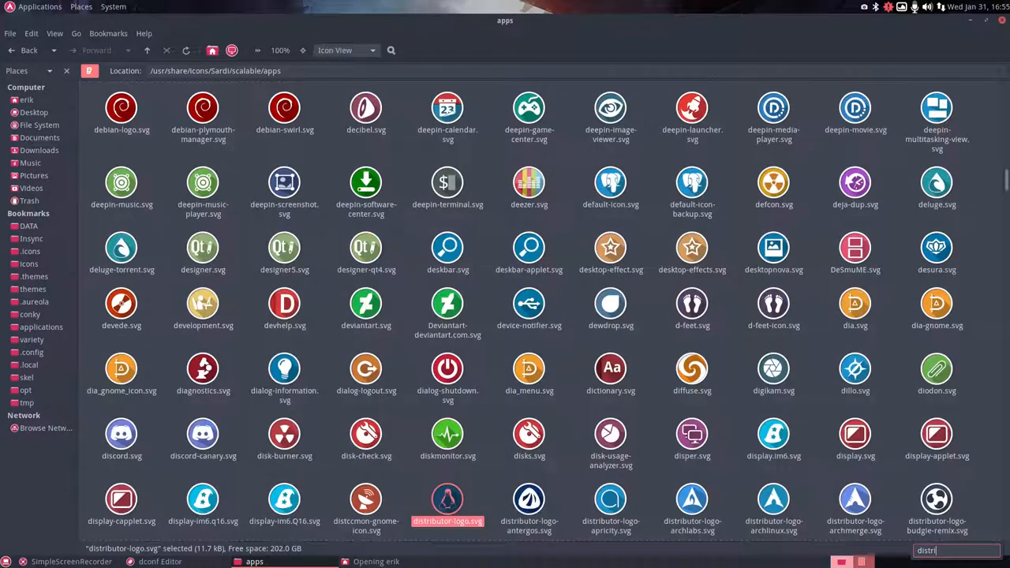
- Step through the distributor logos, select distributor-logo-archmerge, and close Caja
{"action": "key", "text": "Down"}
{"action": "key", "text": "Down"}
{"action": "key", "text": "Down"}
{"action": "key", "text": "Down"}
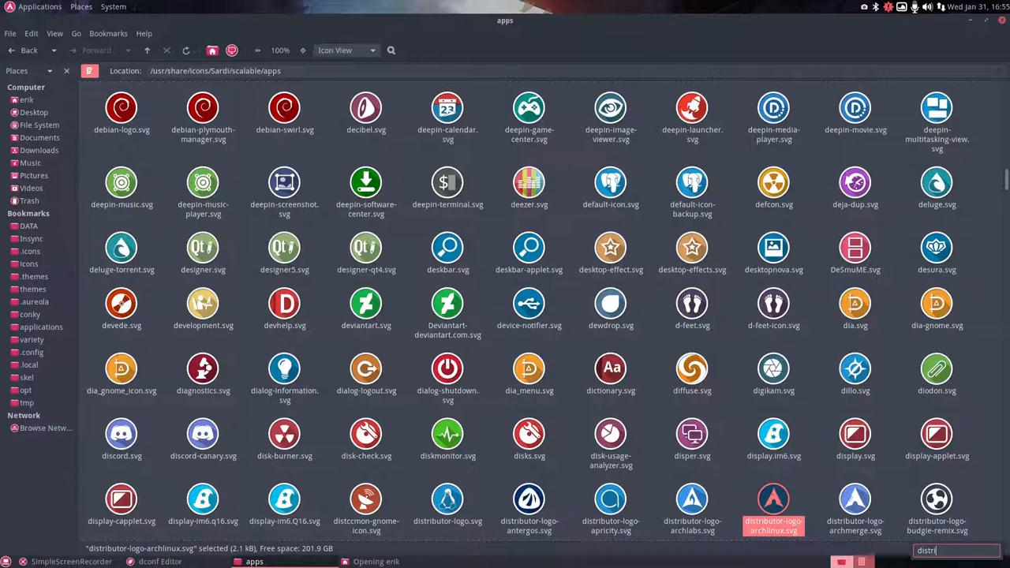
{"action": "key", "text": "Down"}
{"action": "key", "text": "Down"}
{"action": "key", "text": "Down"}
{"action": "key", "text": "Down"}
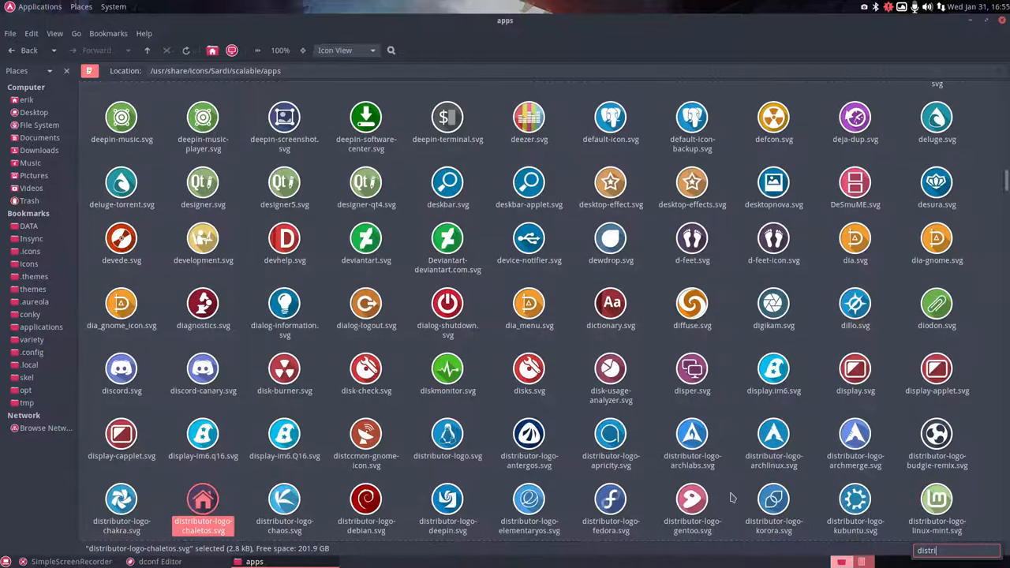
{"action": "key", "text": "Down"}
{"action": "key", "text": "Down"}
{"action": "key", "text": "Down"}
{"action": "key", "text": "Down"}
{"action": "key", "text": "Down"}
{"action": "key", "text": "Down"}
{"action": "key", "text": "Down"}
{"action": "key", "text": "Down"}
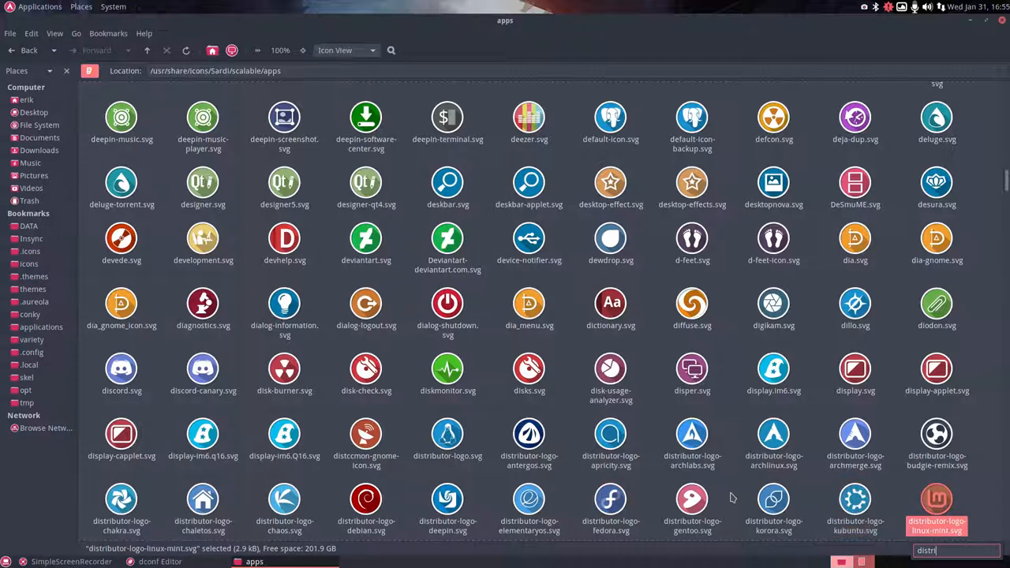
{"action": "key", "text": "Up"}
{"action": "scroll", "coordinate": [852, 379], "scroll_direction": "down", "scroll_amount": 1}
{"action": "left_click", "coordinate": [855, 371]}
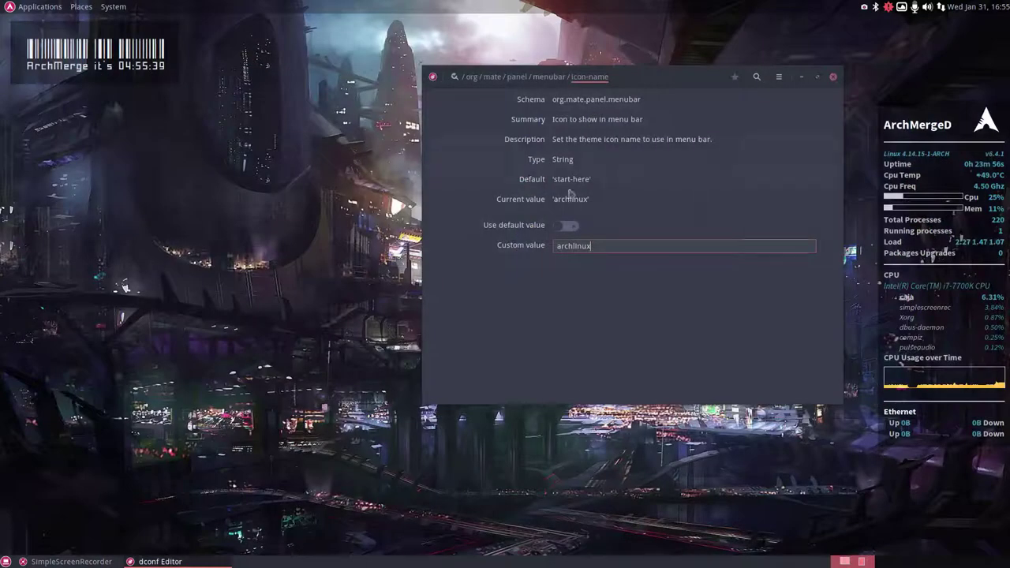
{"action": "left_click", "coordinate": [1002, 20]}
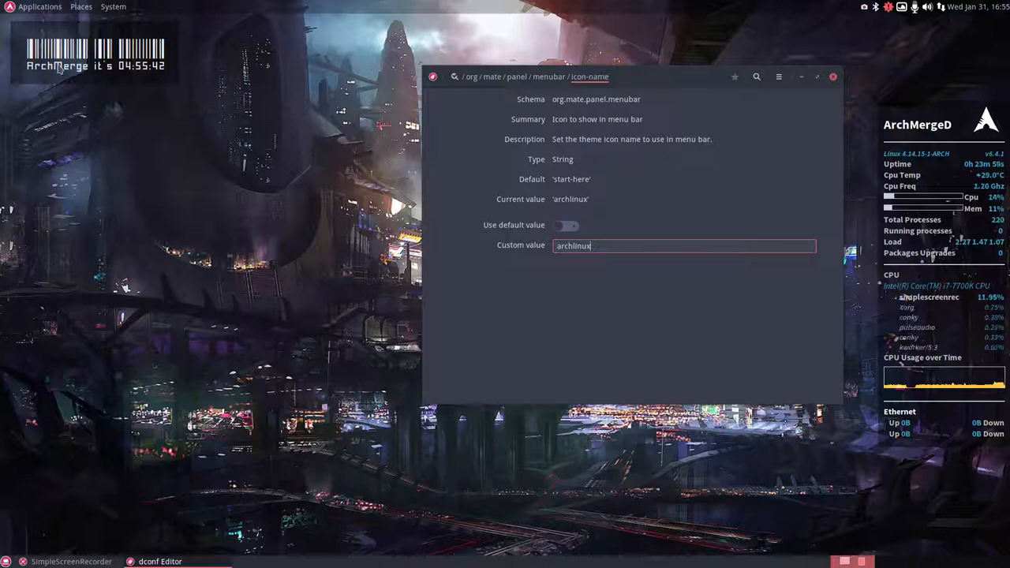
{"action": "left_click", "coordinate": [9, 8]}
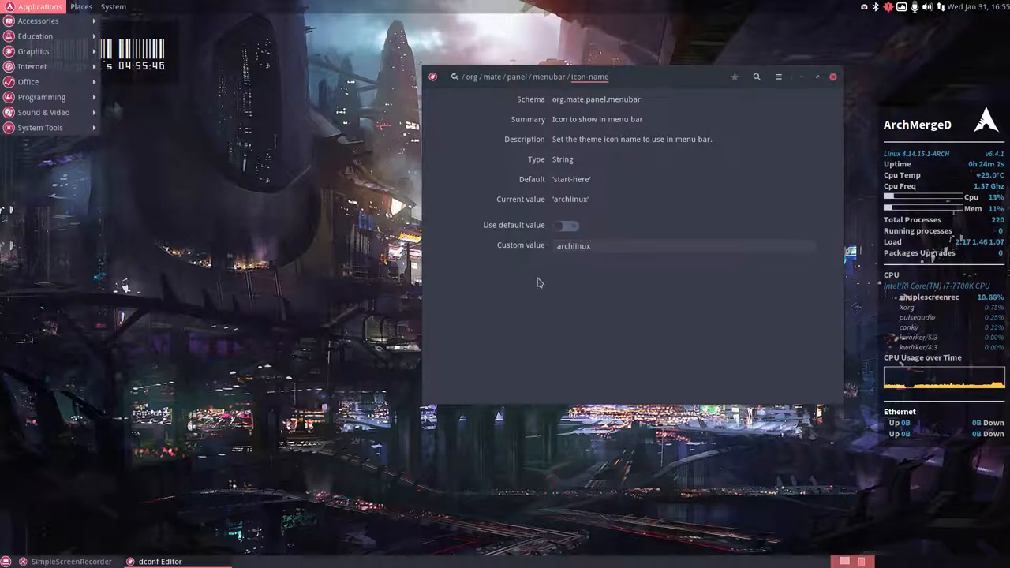
{"action": "left_click", "coordinate": [624, 314]}
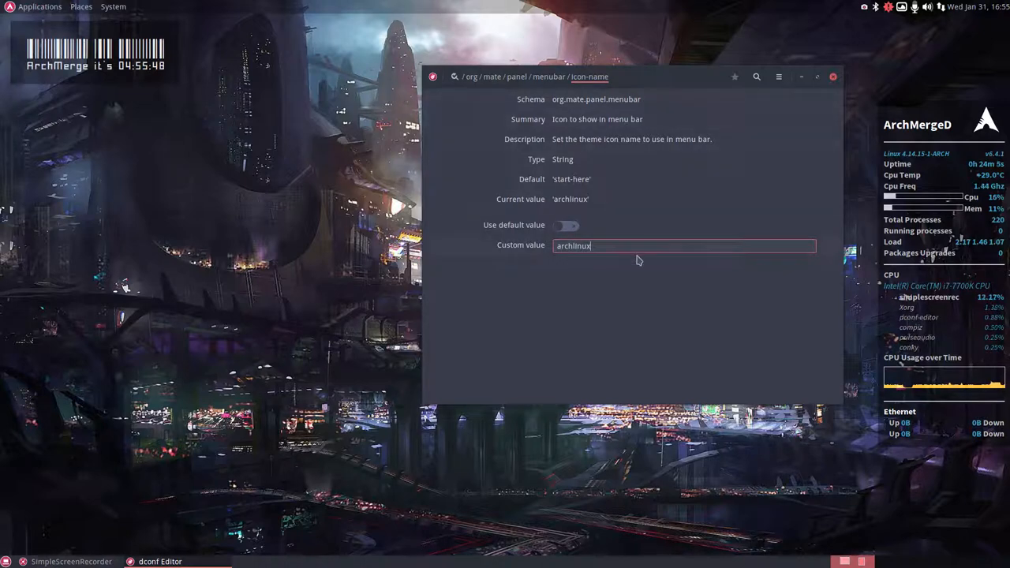